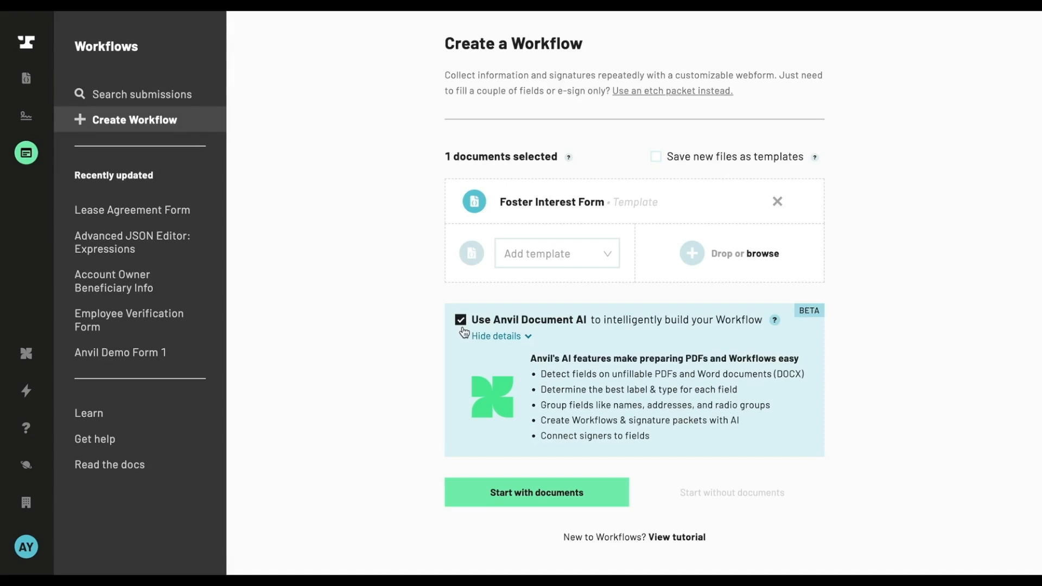
Create the workflow from the Foster Interest Form using Anvil Document AI, and look through the webform's list of pages.
left_click(510, 494)
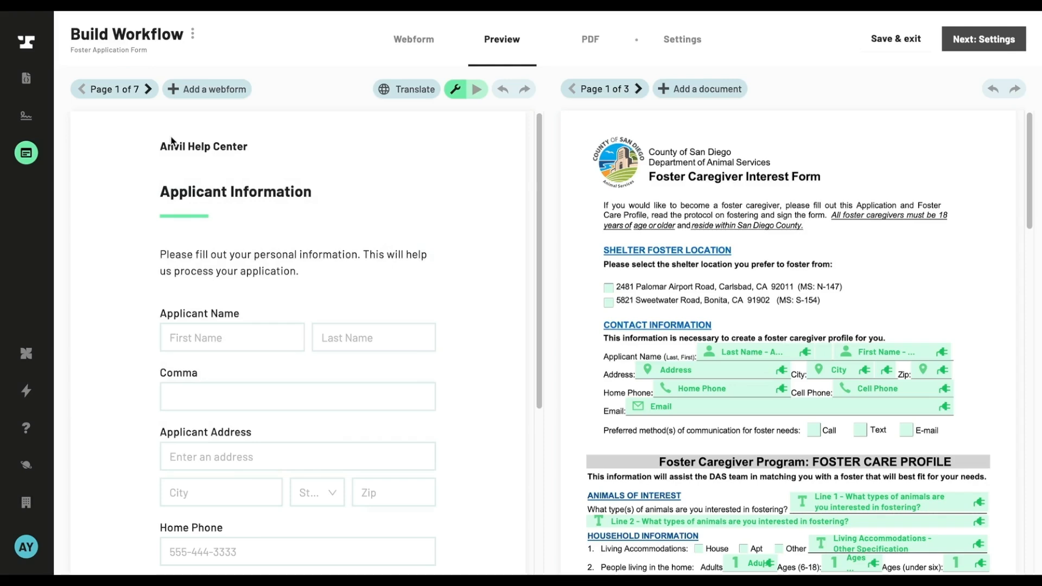
left_click(135, 95)
scroll(151, 180, "down", 2)
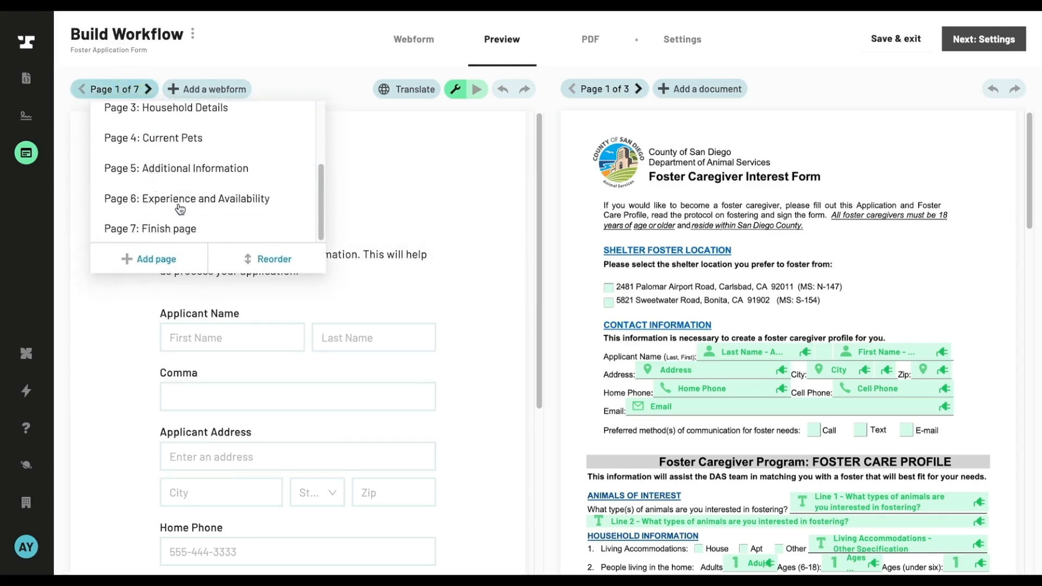
left_click(335, 277)
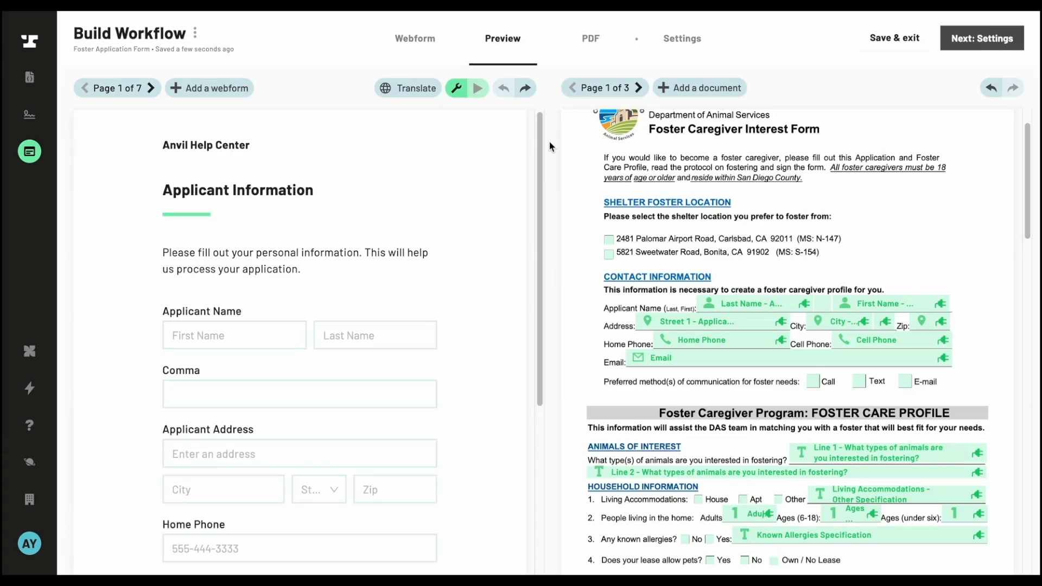
Open the webform for editing and examine the field options of the Applicant Name field on page 1.
left_click(428, 51)
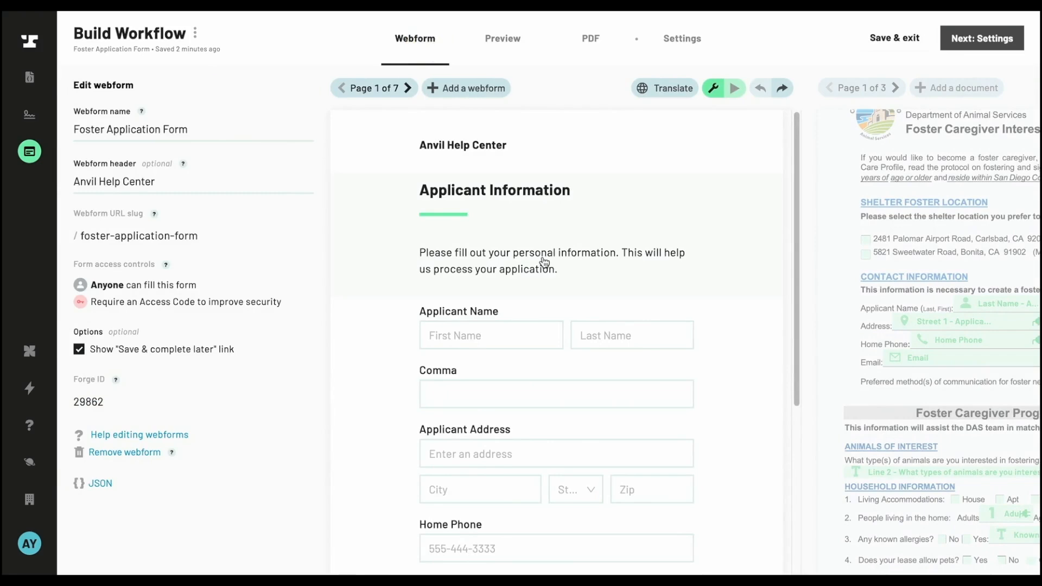
scroll(544, 263, "down", 1)
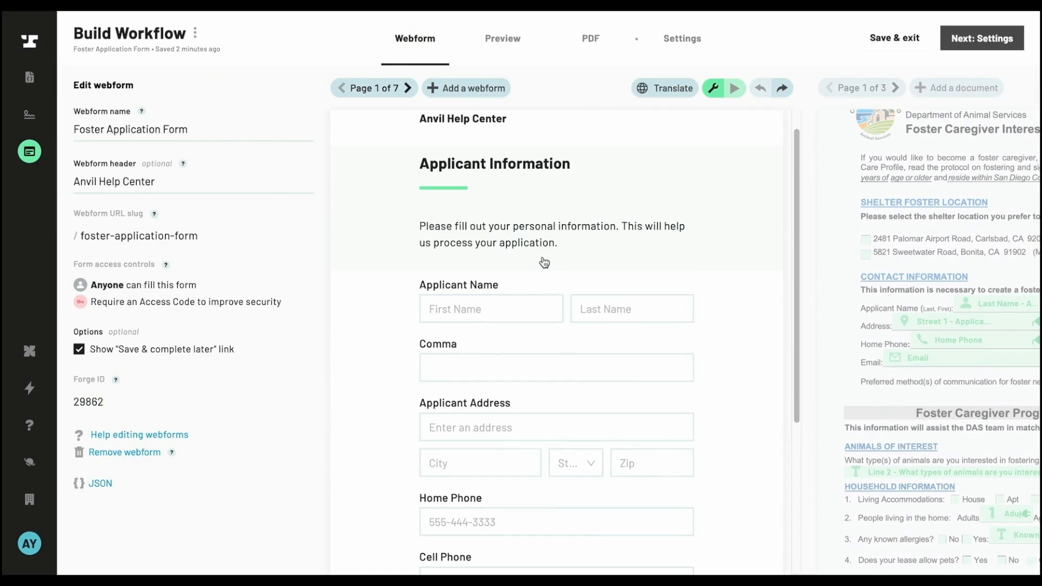
scroll(544, 263, "down", 1)
left_click(543, 261)
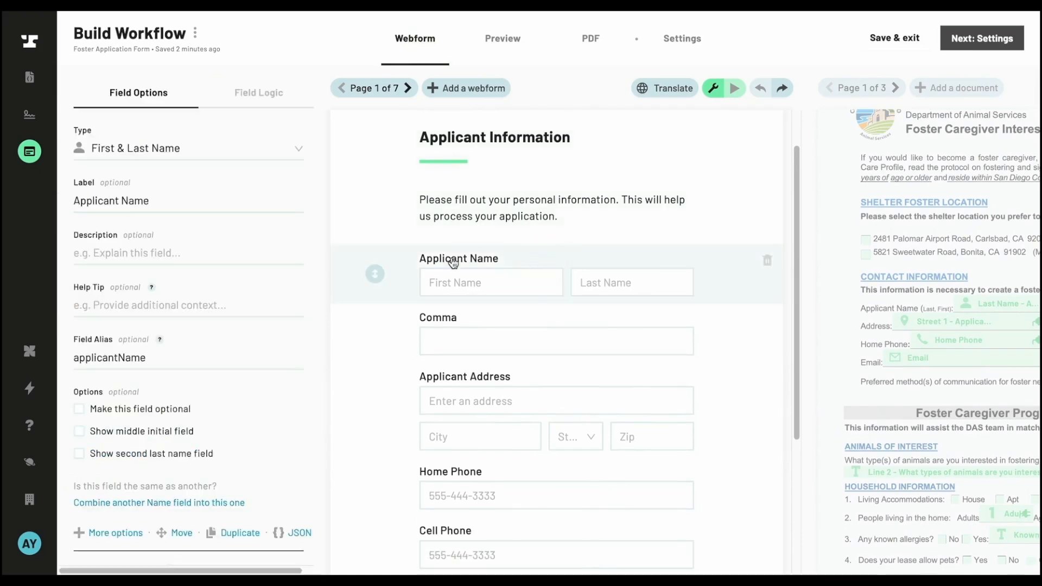
left_click(171, 200)
scroll(498, 253, "down", 4)
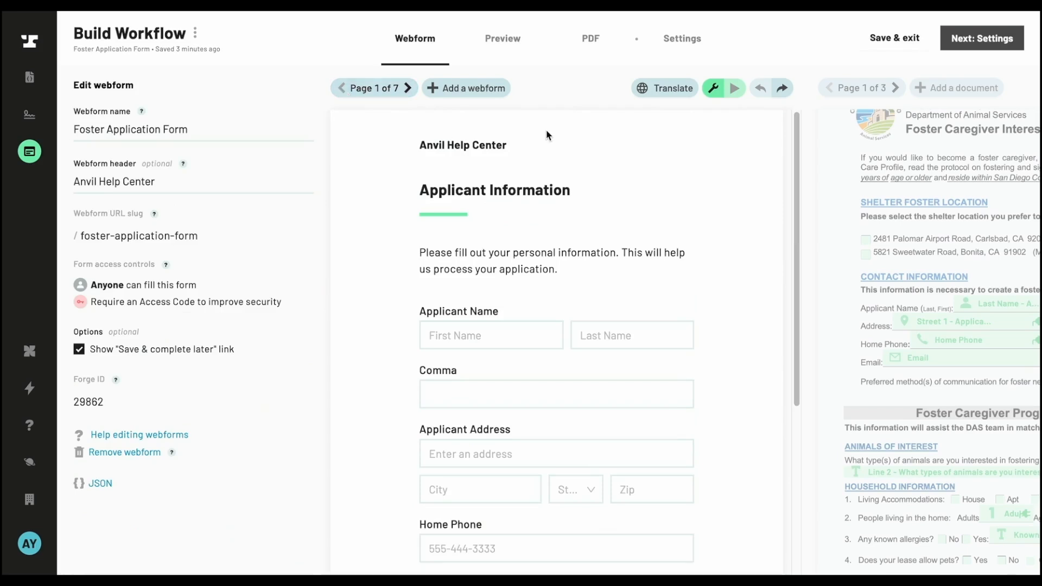
Disconnect the Comma field on the PDF from its webform field and delete the Comma field from the webform.
left_click(686, 402)
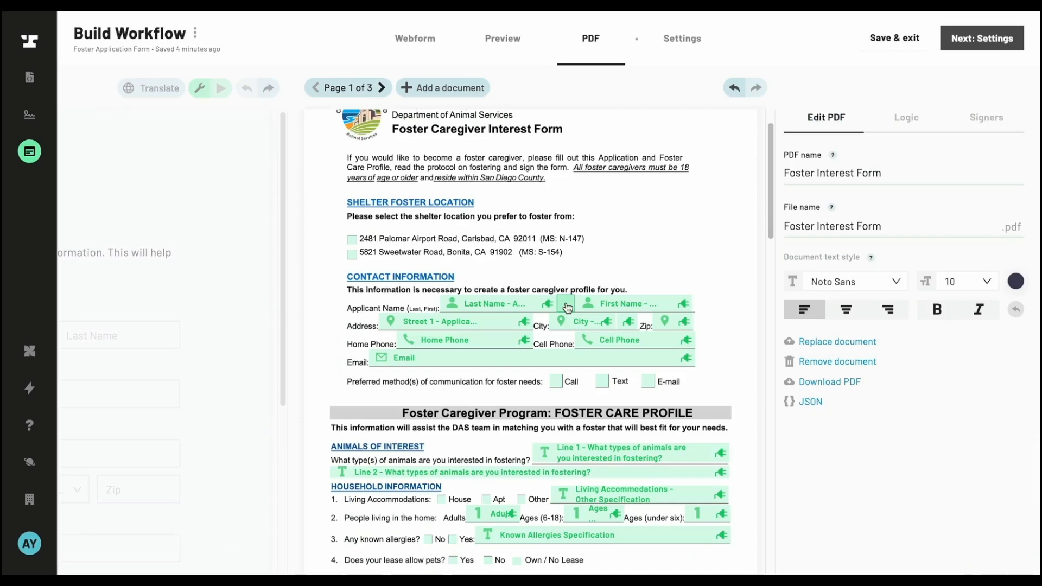
left_click(567, 308)
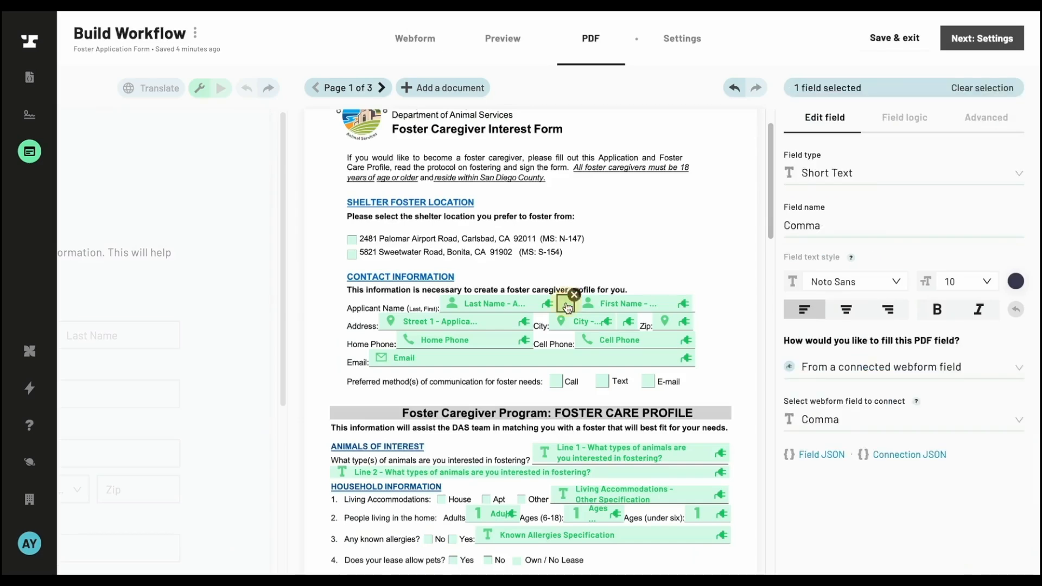
left_click(846, 367)
left_click(857, 470)
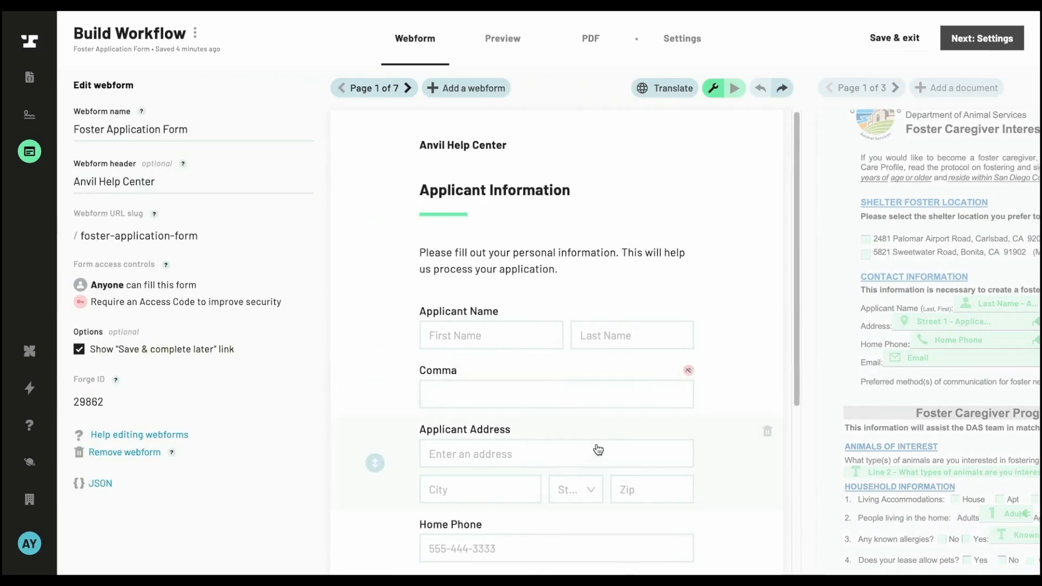
left_click(767, 372)
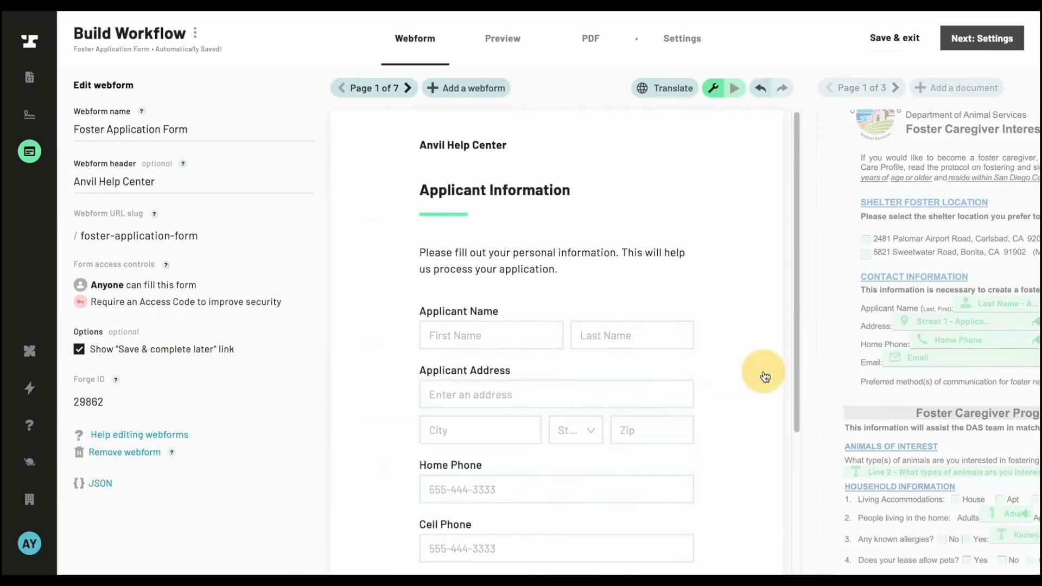
Shorten the labels Applicant Name and Applicant Address to Name and Address.
left_click(516, 308)
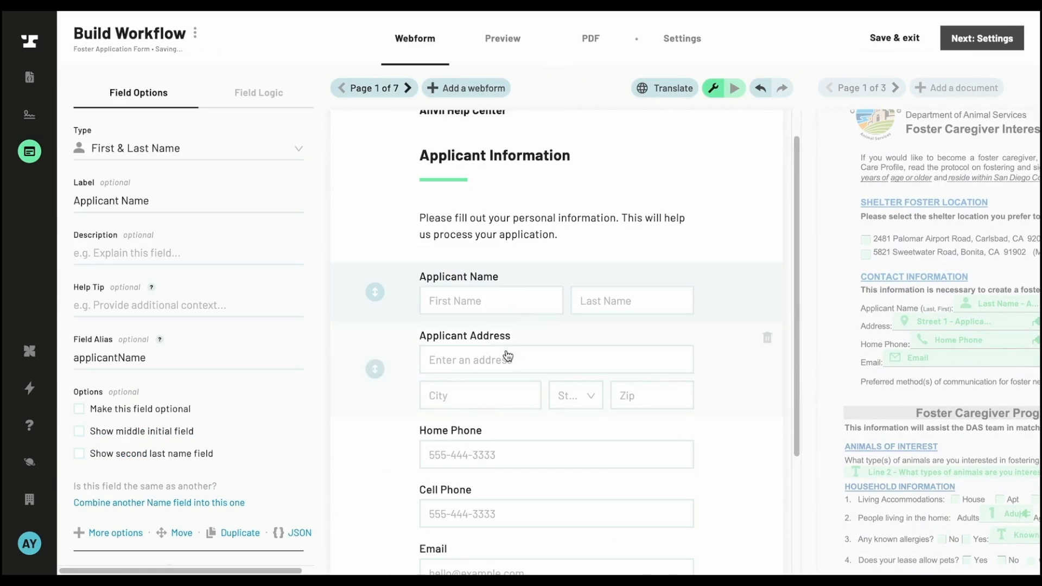
left_click(111, 199)
left_click_drag(121, 201, 51, 204)
key("BackSpace")
left_click(528, 389)
key("BackSpace")
Make the Home Phone and Cell Phone fields optional.
left_click(472, 434)
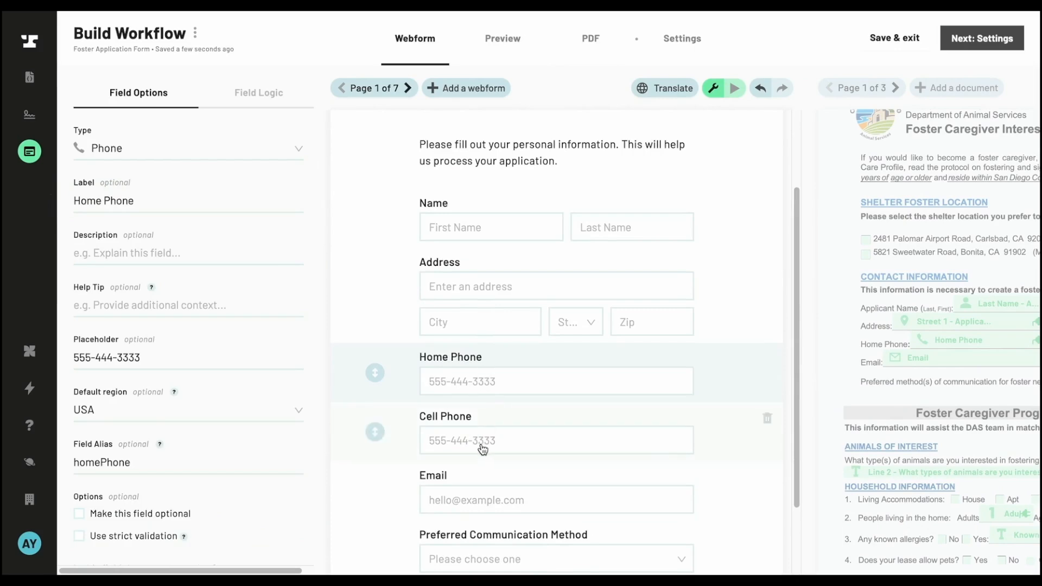
left_click(179, 513)
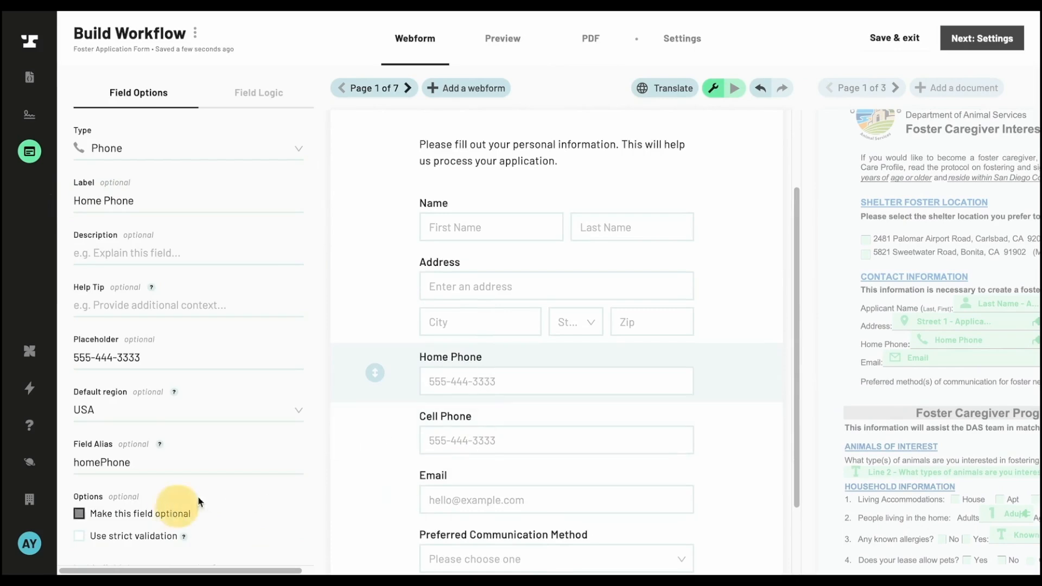
left_click(434, 450)
left_click(116, 514)
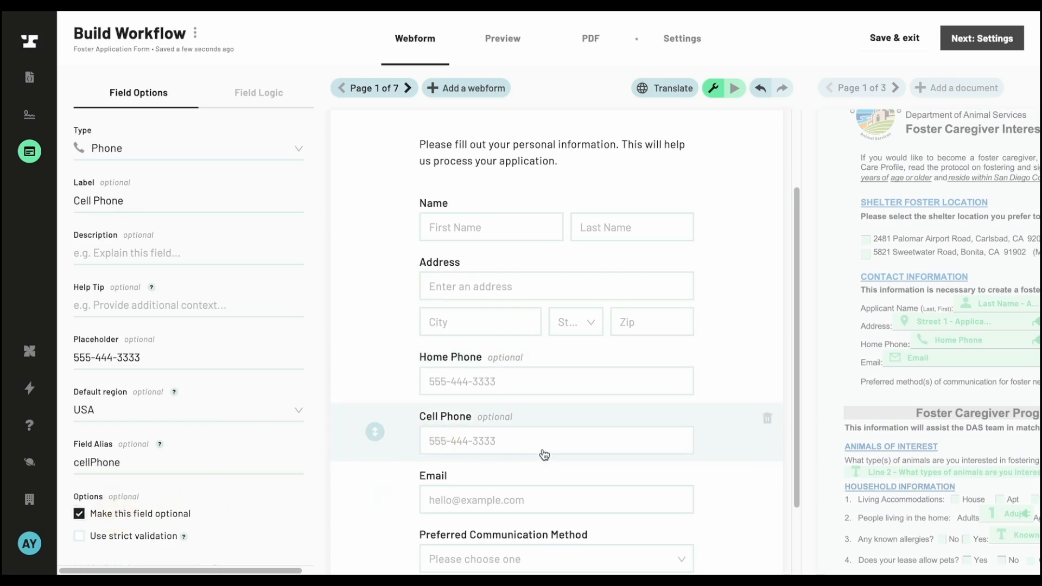
Change the Preferred Communication Method field to Radio Buttons with the compact and full width button options.
scroll(546, 451, "down", 2)
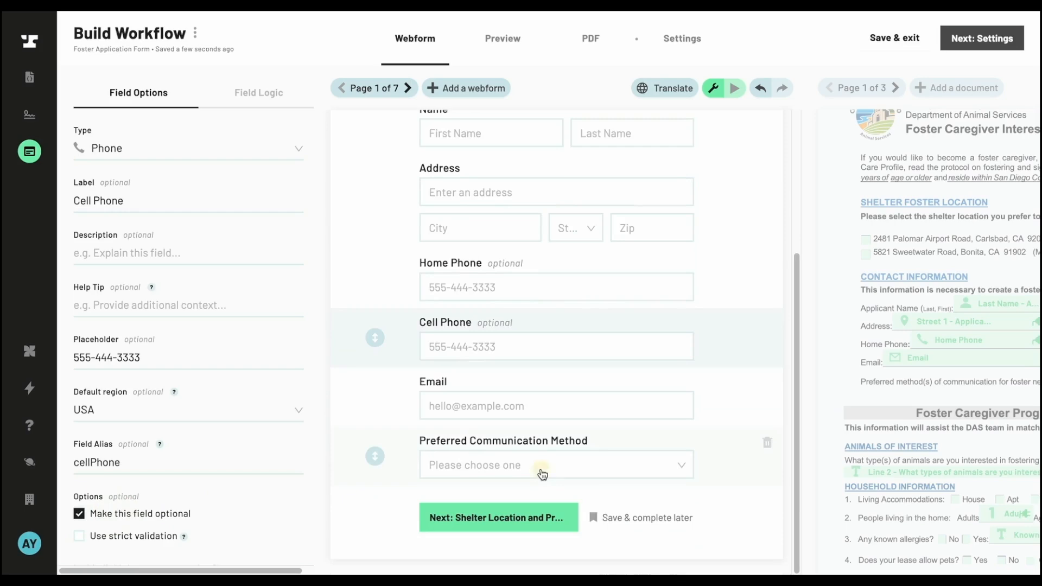
left_click(542, 475)
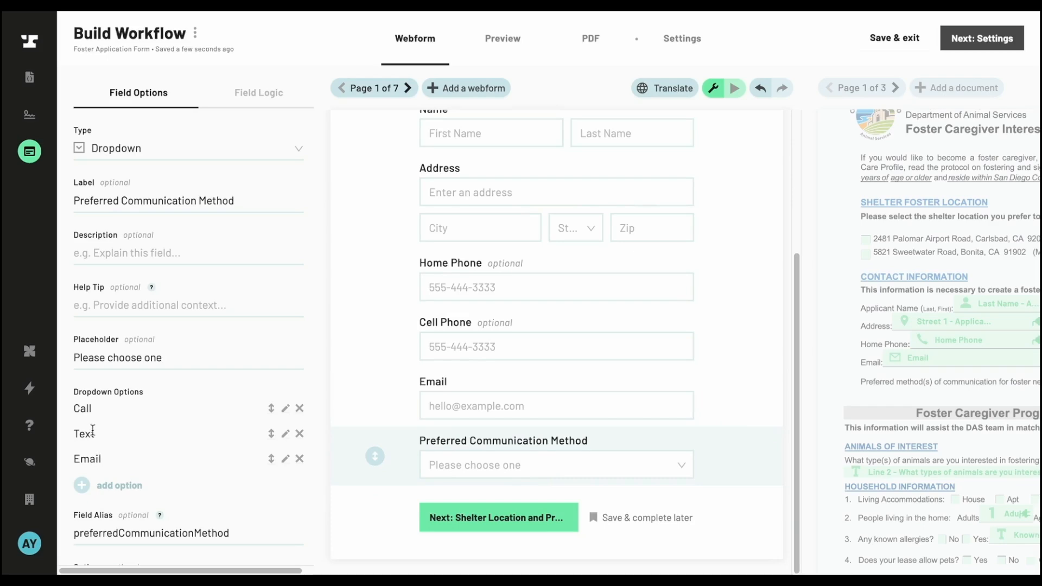
left_click(138, 148)
left_click(156, 249)
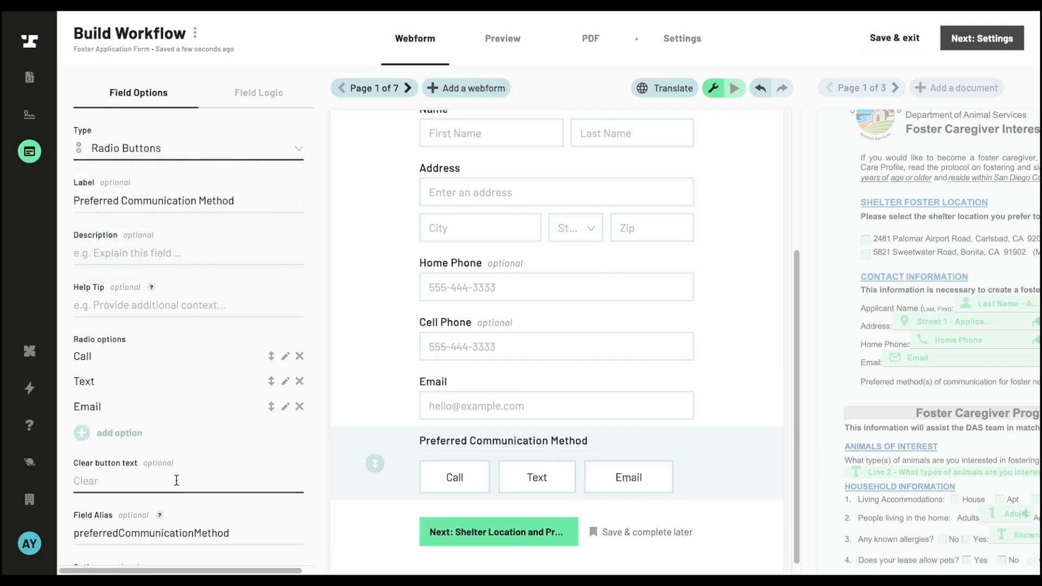
scroll(184, 460, "down", 3)
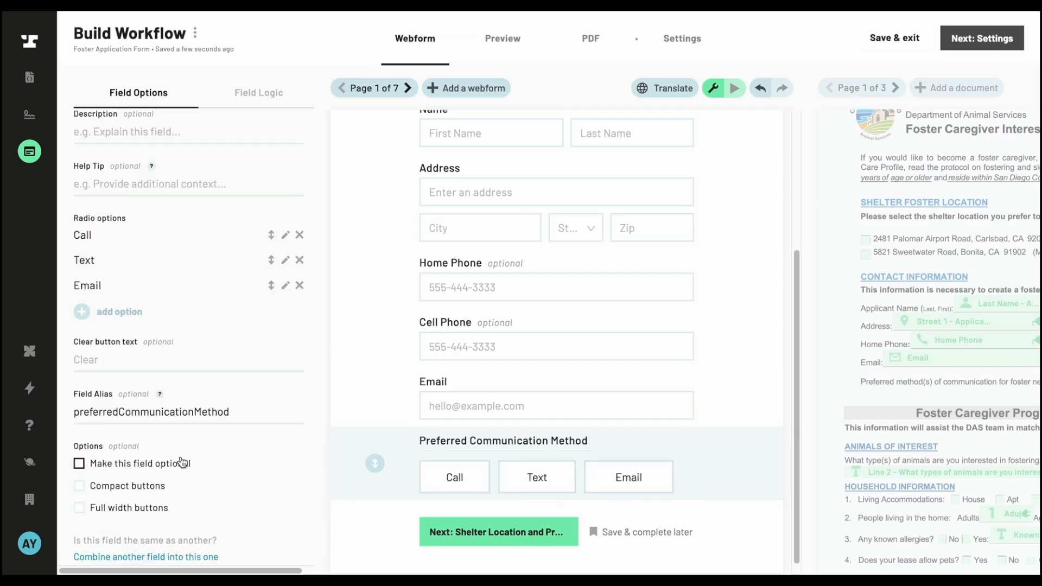
left_click(162, 493)
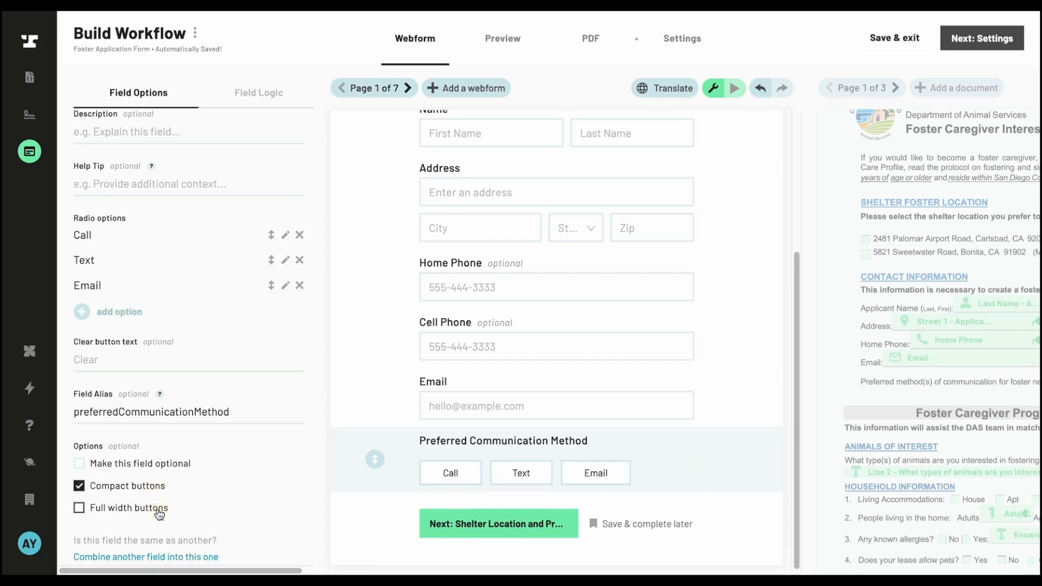
left_click(158, 510)
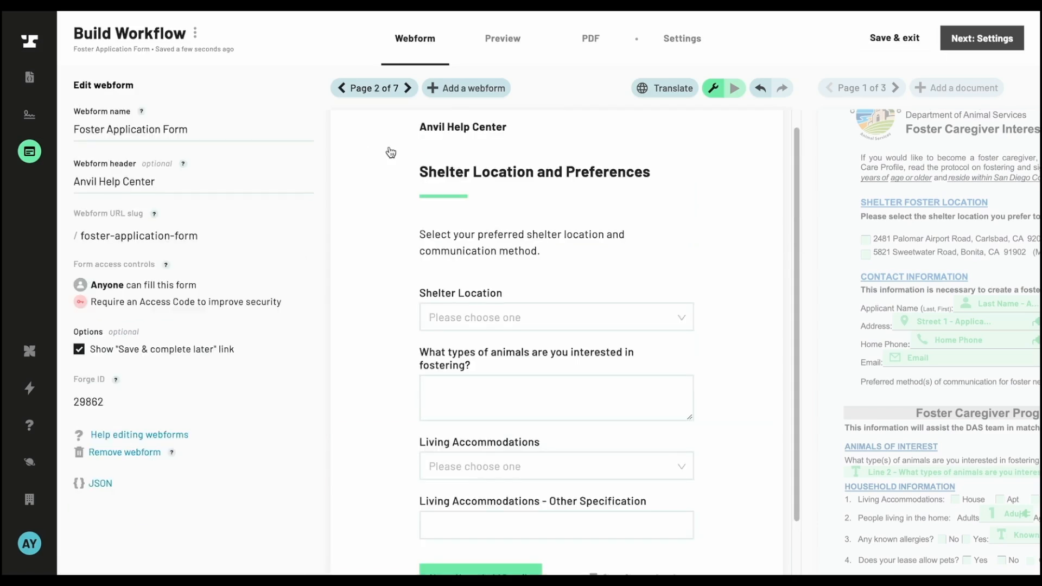
Rename webform page 2 as Preferences.
left_click(443, 173)
left_click_drag(172, 151, 21, 154)
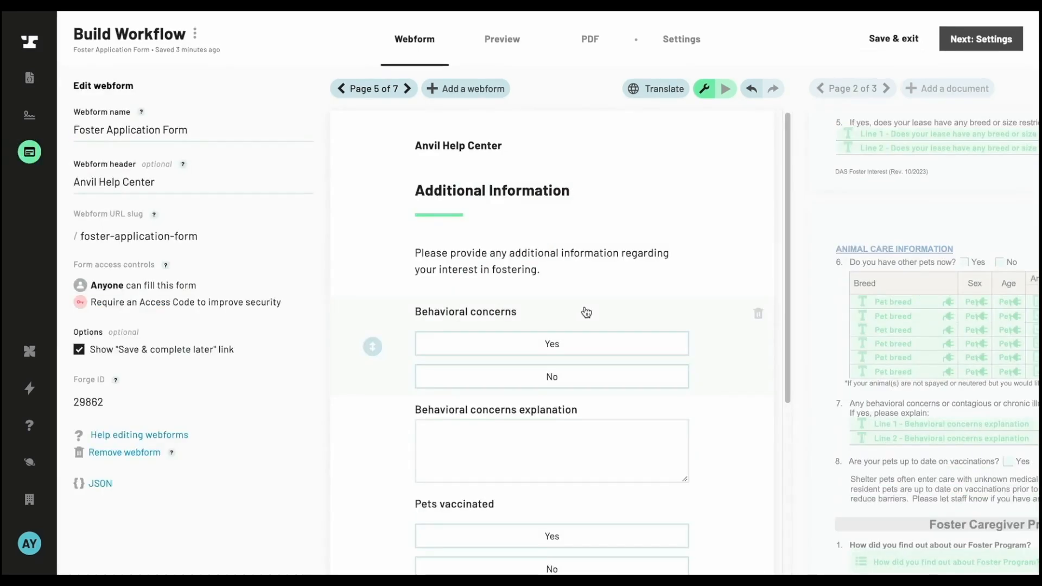
Check the PDF field connected to Behavioral concerns on page 5, and relabel the webform field "Do you have any concerns about your current pet(s)?".
left_click(587, 312)
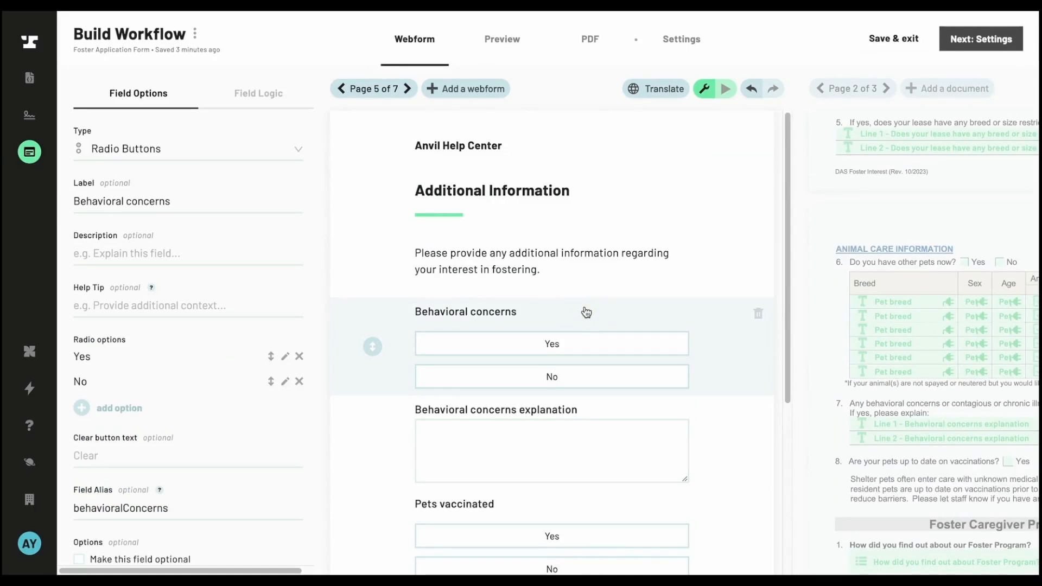
scroll(195, 383, "down", 3)
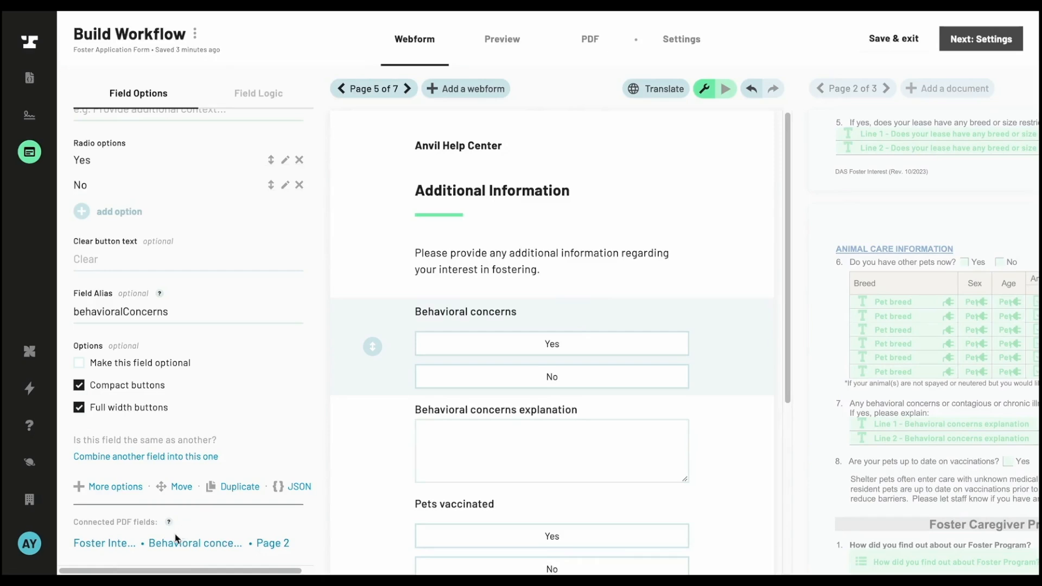
left_click(165, 546)
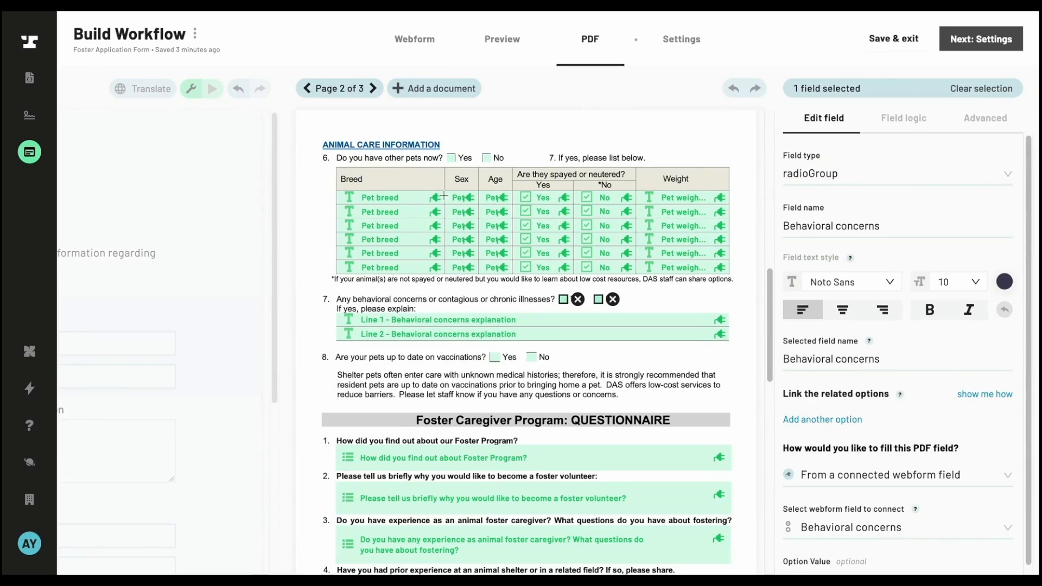
left_click(149, 310)
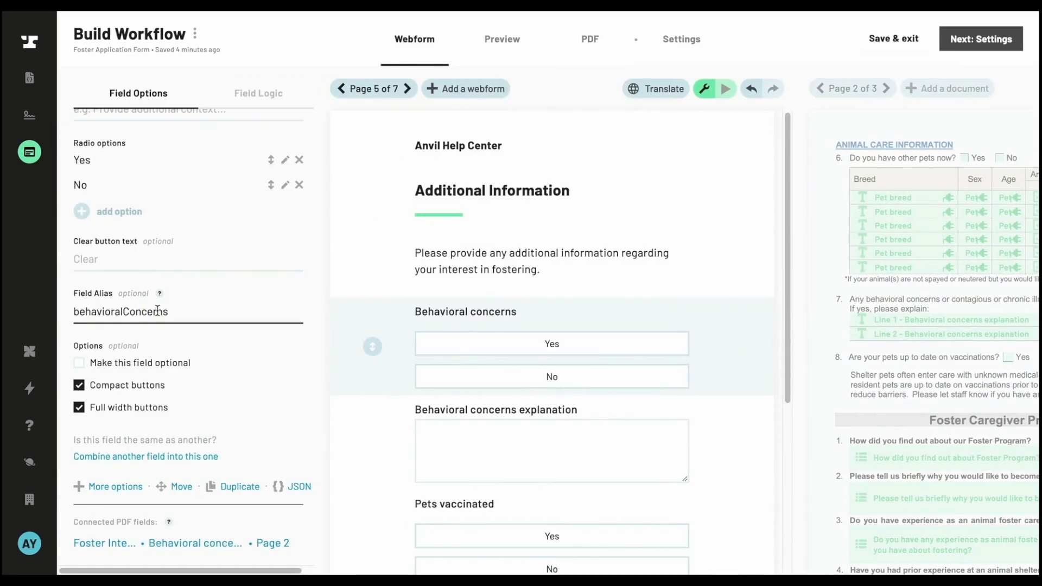
scroll(157, 307, "up", 4)
left_click(198, 210)
key("ctrl+a")
type("Do you have any concerns about your current pet(s)")
type("?")
Give the current pet concerns question the description "e.g. Behavioral concerns, contagious or chronic illnesses".
left_click(96, 259)
left_click(105, 322)
left_click(118, 259)
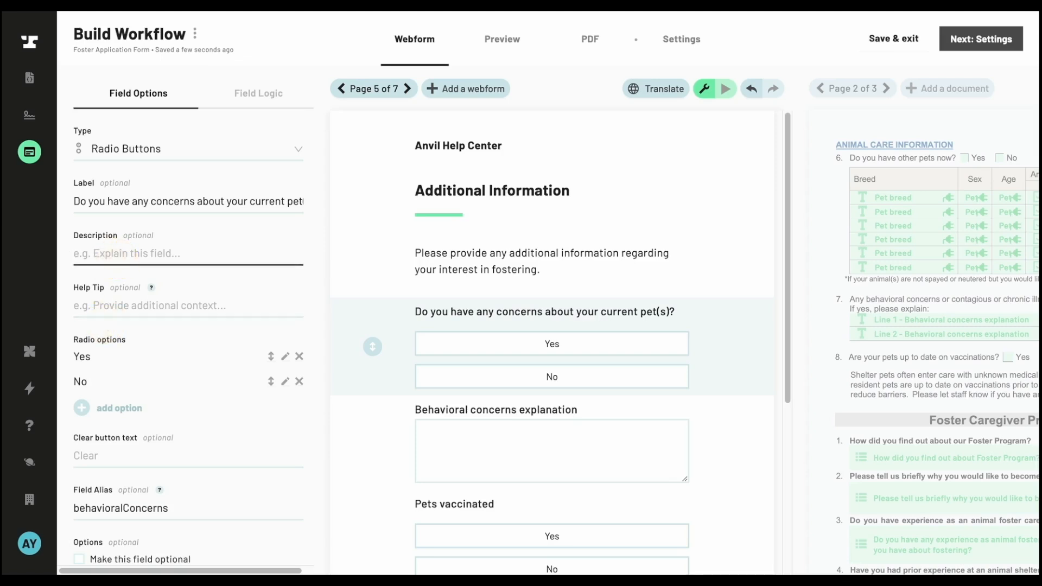
type("e.g. Behavioral concerns,")
type(" contagious or chronic illnesses")
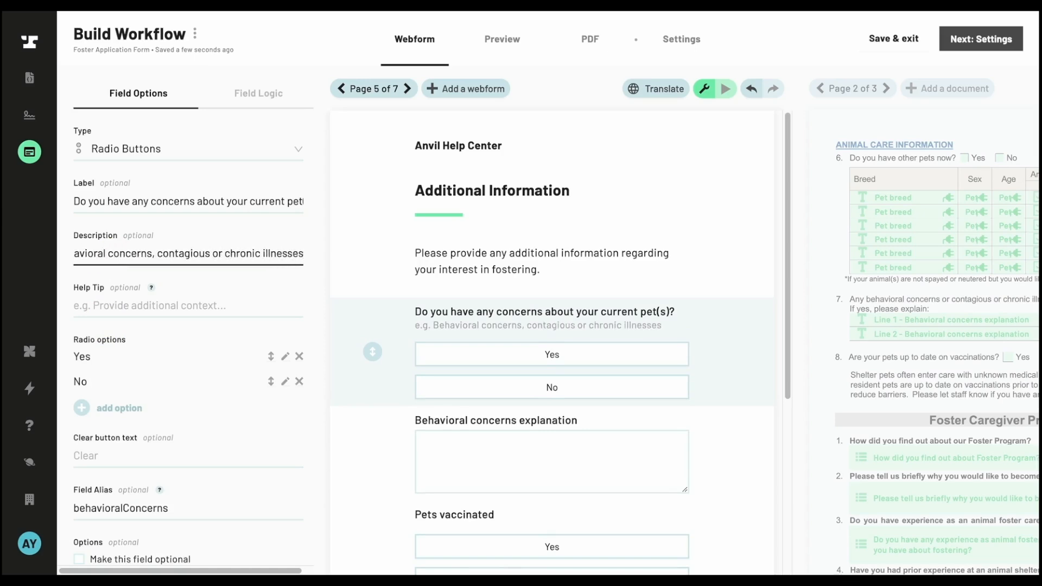
Examine the remaining fields on the Additional Information page and compare them with the topics in the webform's page list.
scroll(708, 248, "down", 2)
left_click(709, 380)
left_click(721, 467)
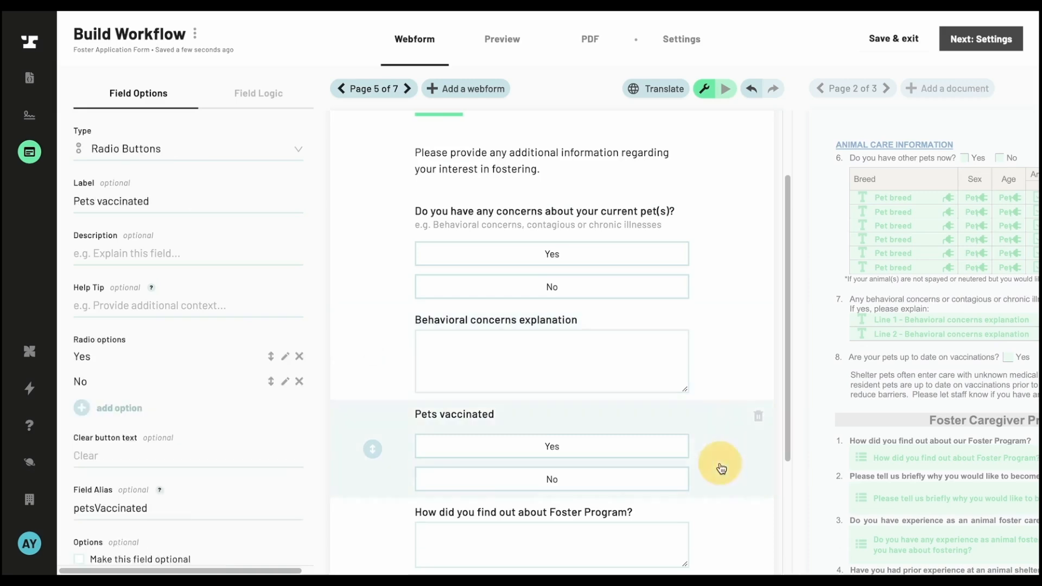
left_click(381, 89)
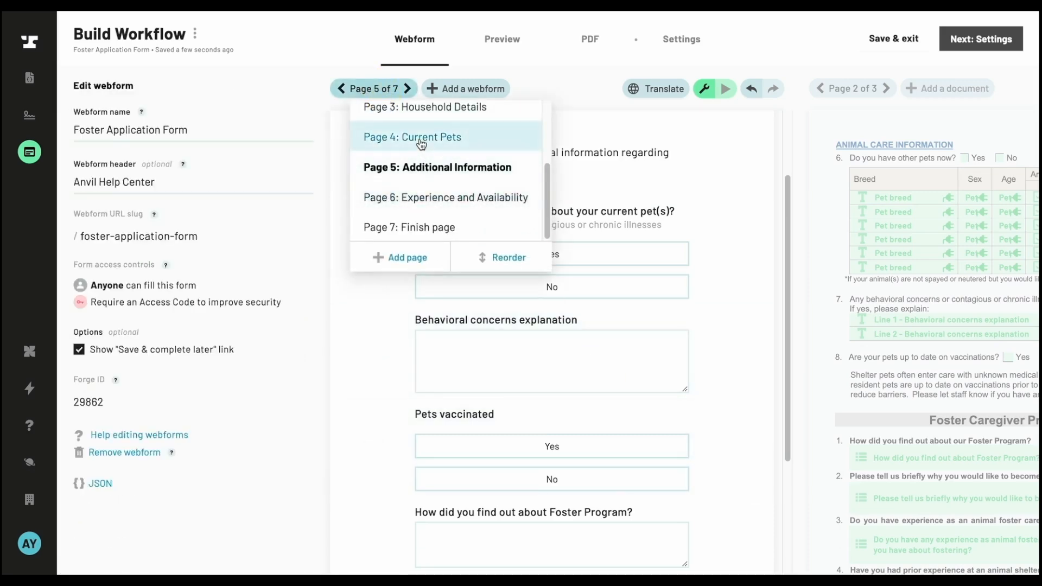
left_click(552, 444)
scroll(543, 413, "down", 3)
left_click(529, 338)
left_click(505, 437)
left_click(373, 89)
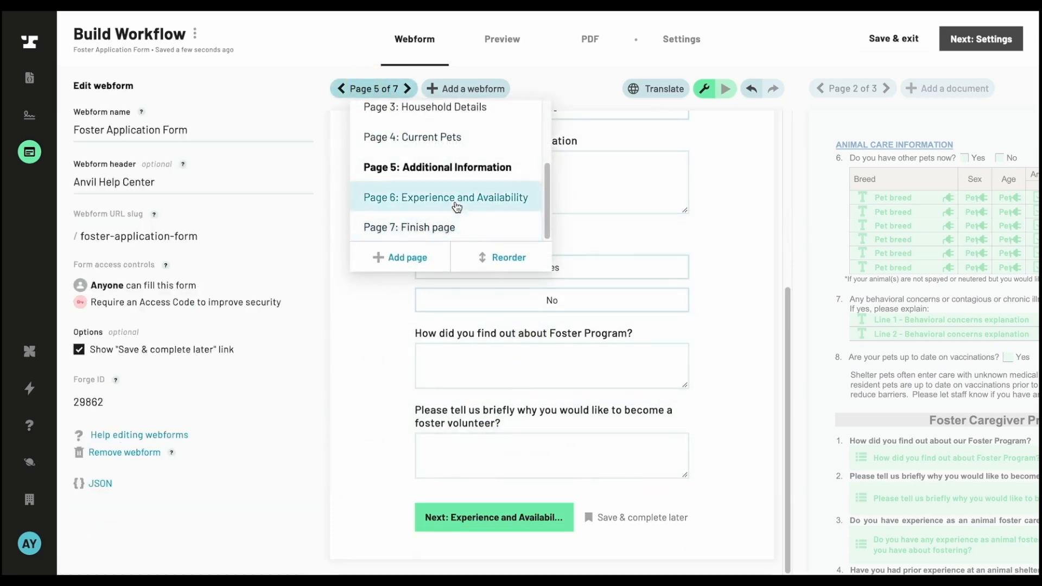
left_click(437, 167)
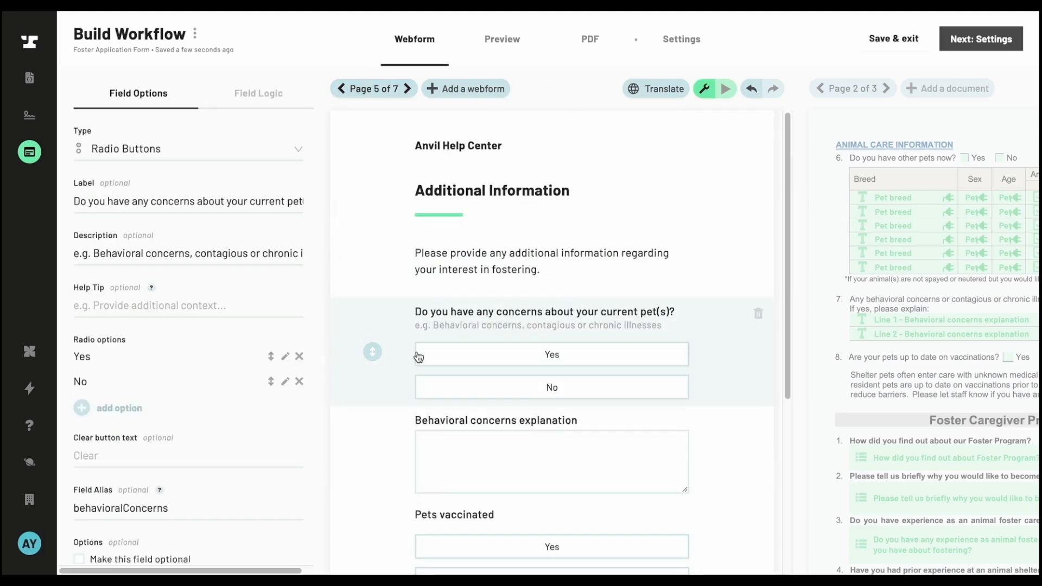
Move the question "Do you have any concerns about your current pet(s)?" to webform page 4, Current Pets.
scroll(238, 358, "down", 3)
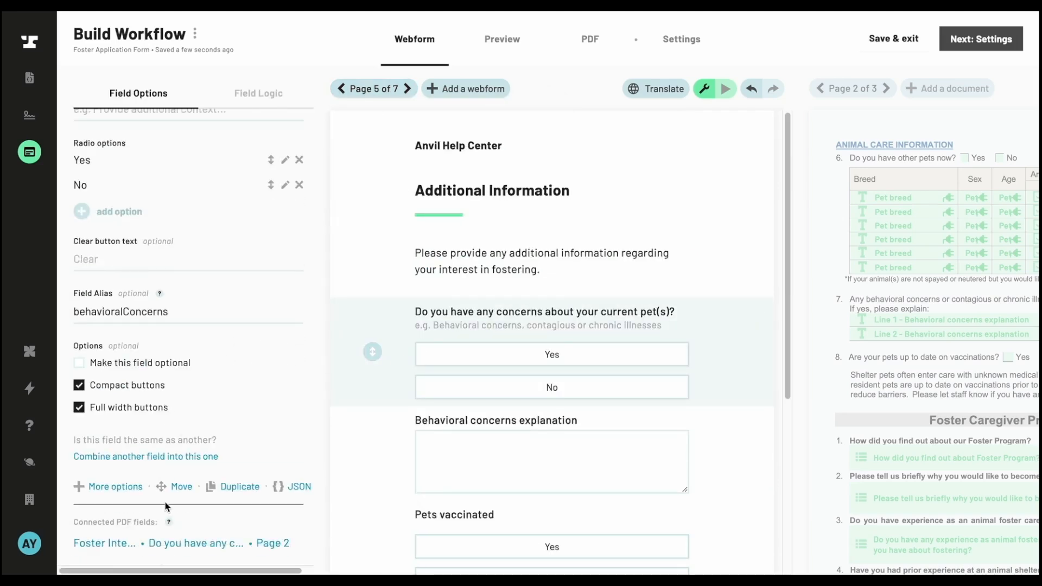
left_click(166, 490)
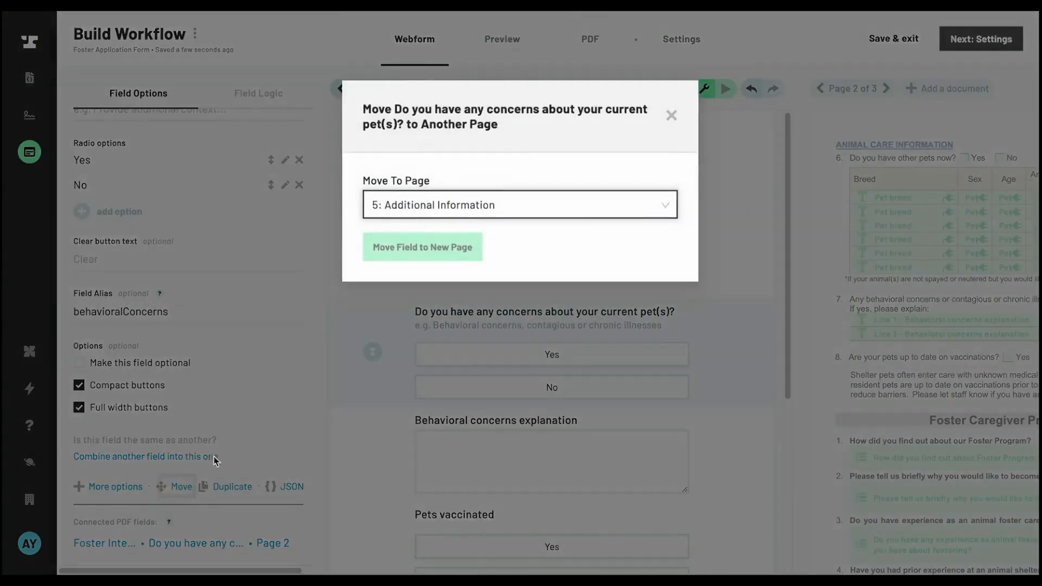
left_click(580, 210)
left_click(492, 335)
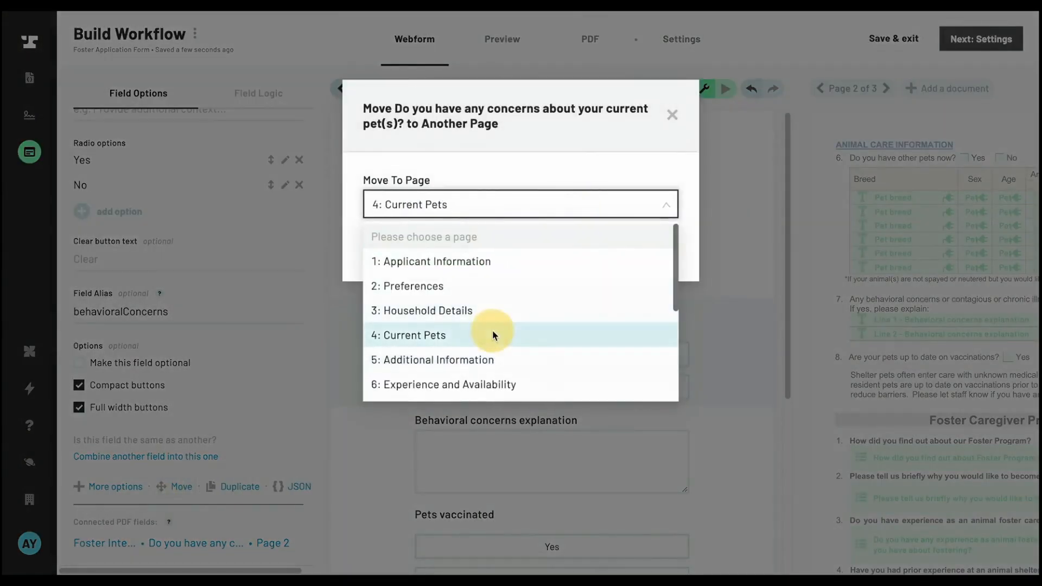
left_click(432, 253)
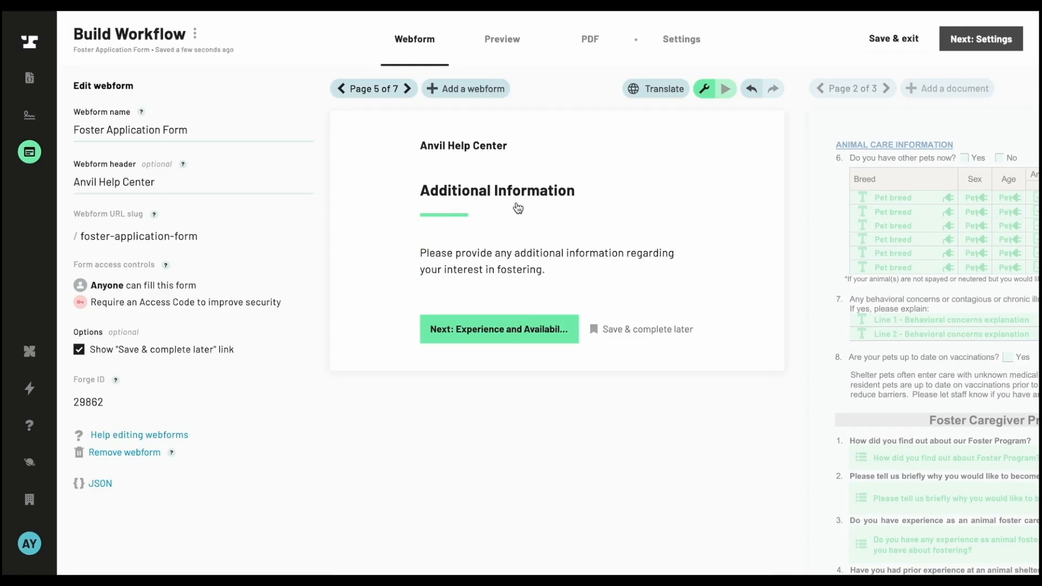
Remove the Additional Information page from the webform.
left_click(518, 201)
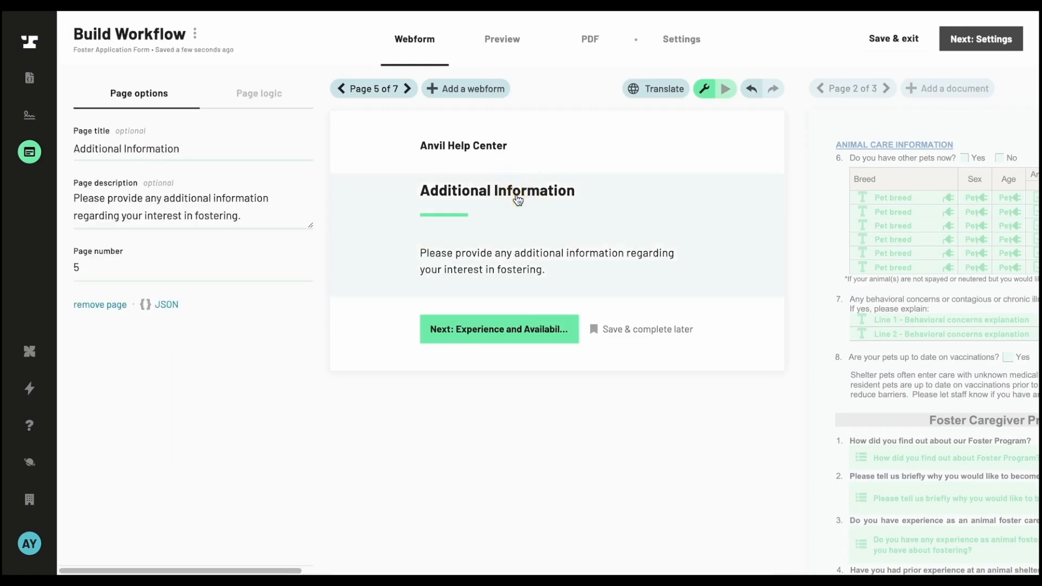
left_click(94, 306)
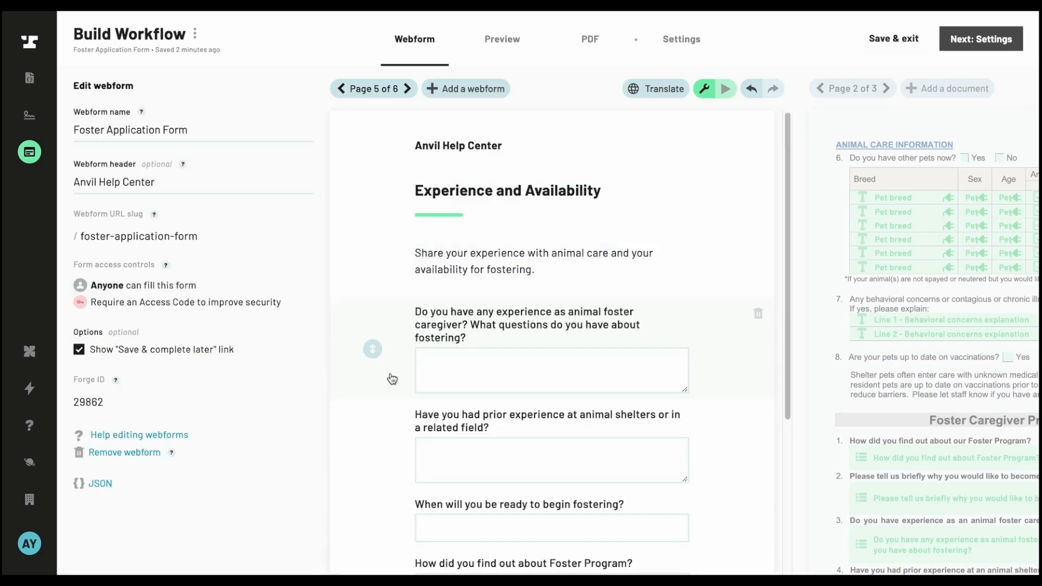
Try to move the question "How did you find out about Foster Program?" higher on the Experience and Availability page.
scroll(392, 379, "down", 4)
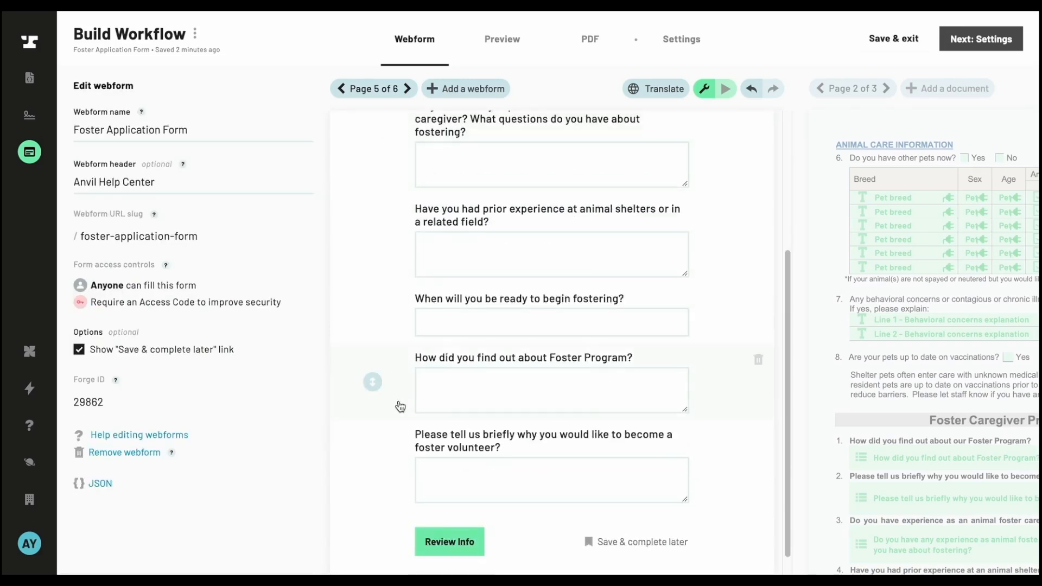
scroll(418, 408, "up", 3)
scroll(435, 410, "down", 3)
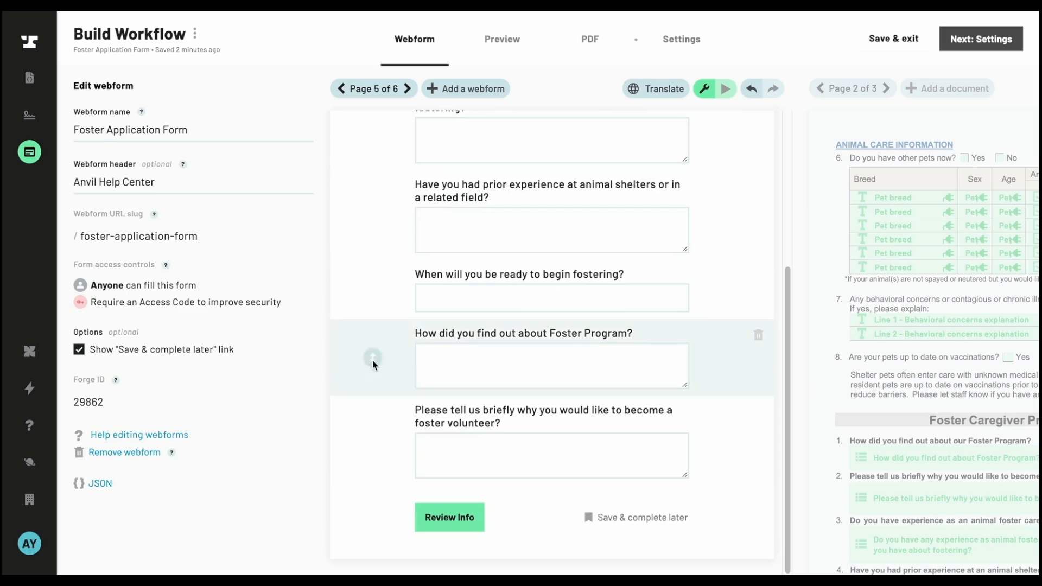
left_click_drag(372, 361, 387, 339)
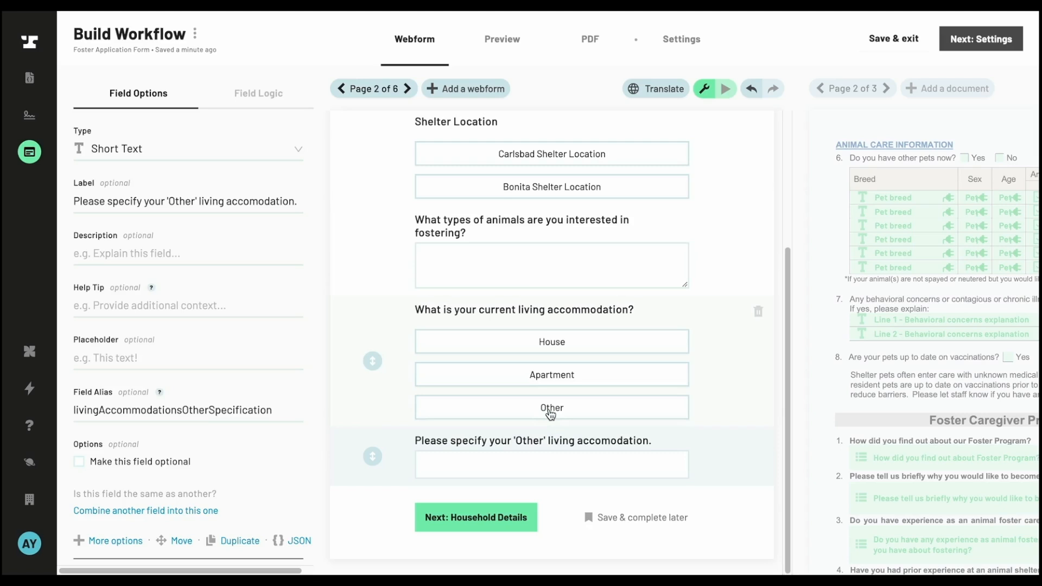
Make the field specifying the "Other" living accommodation visible only when "What is your current living accommodation?" equals Other.
left_click(405, 441)
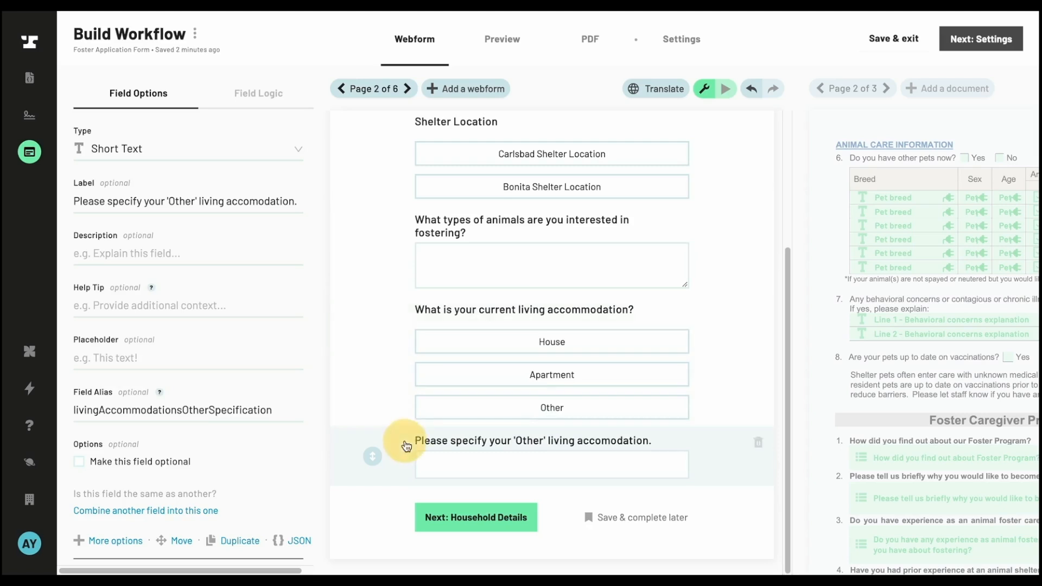
left_click(268, 101)
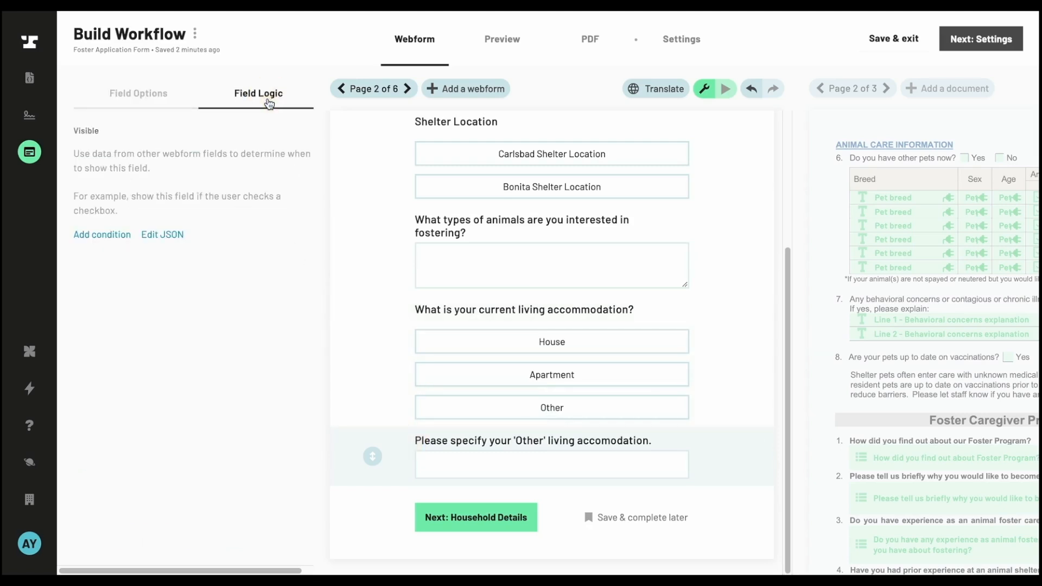
left_click(87, 234)
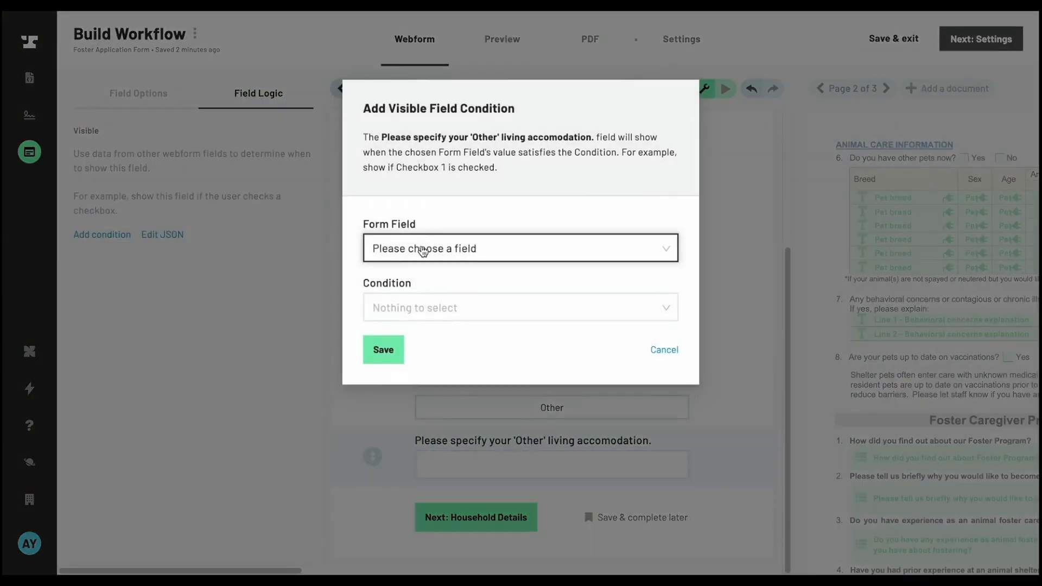
left_click(423, 251)
type("living")
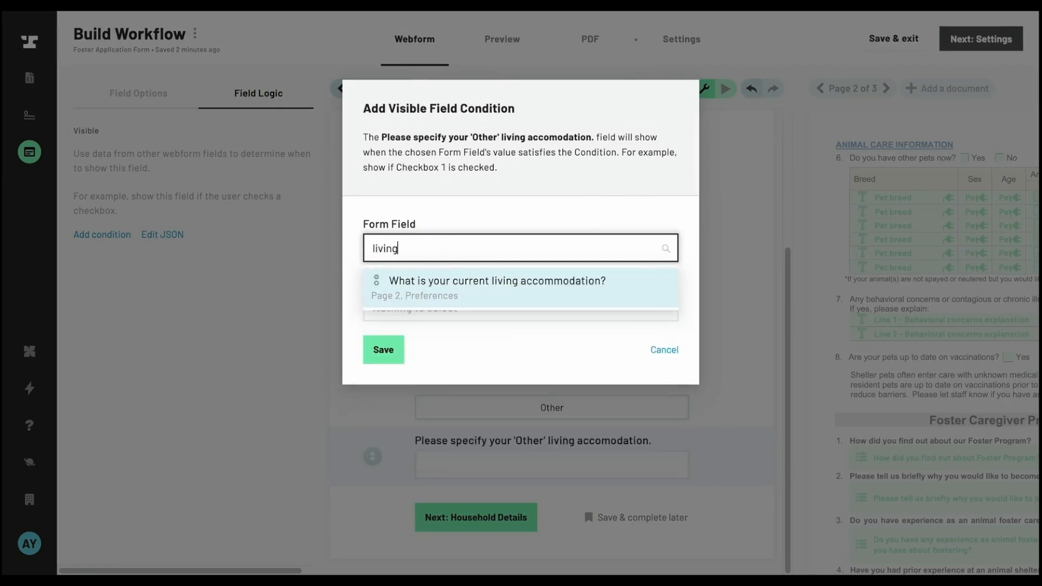
left_click(472, 288)
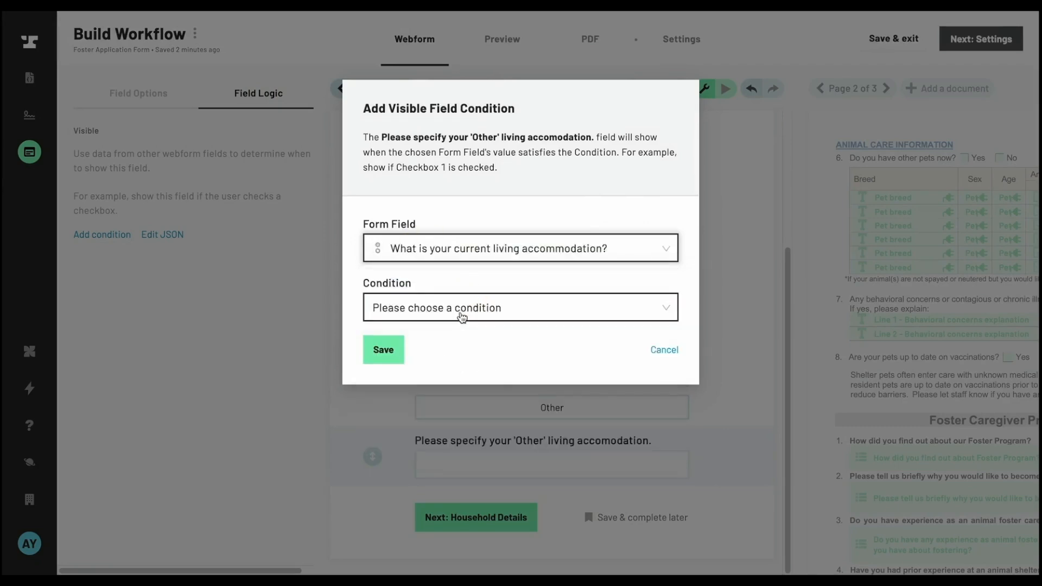
left_click(461, 318)
left_click(456, 352)
left_click(451, 365)
left_click(445, 447)
left_click(389, 413)
Test the living accommodation condition on the Preferences page by answering Other and House, and return to editing the webform.
scroll(600, 440, "up", 3)
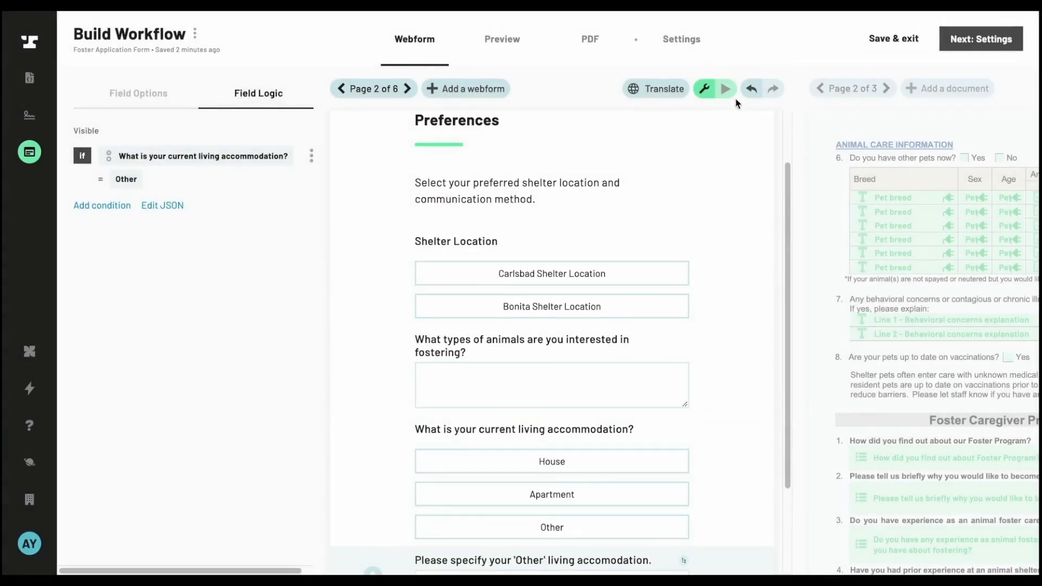
left_click(725, 88)
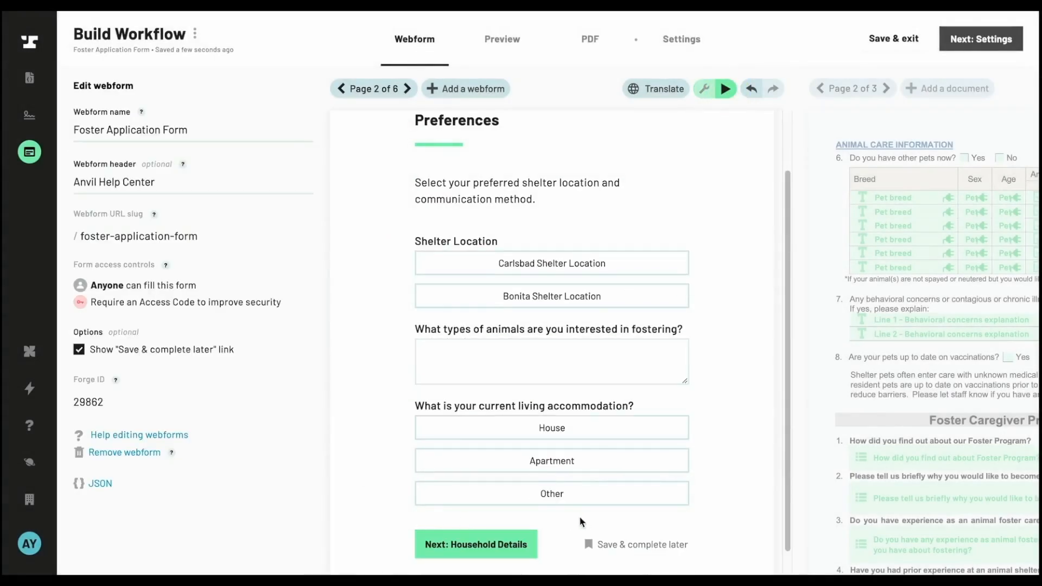
left_click(594, 492)
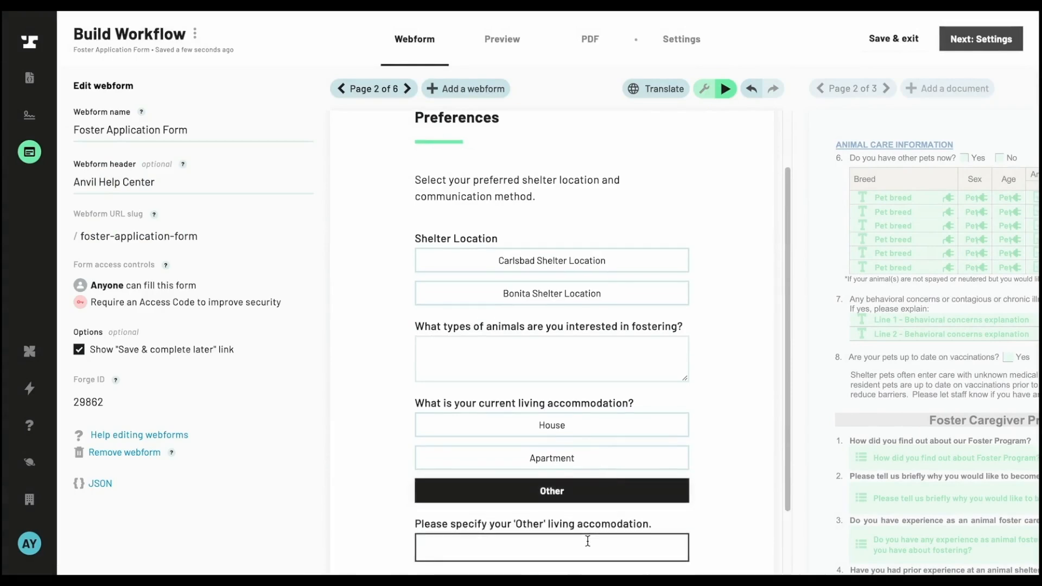
left_click(598, 426)
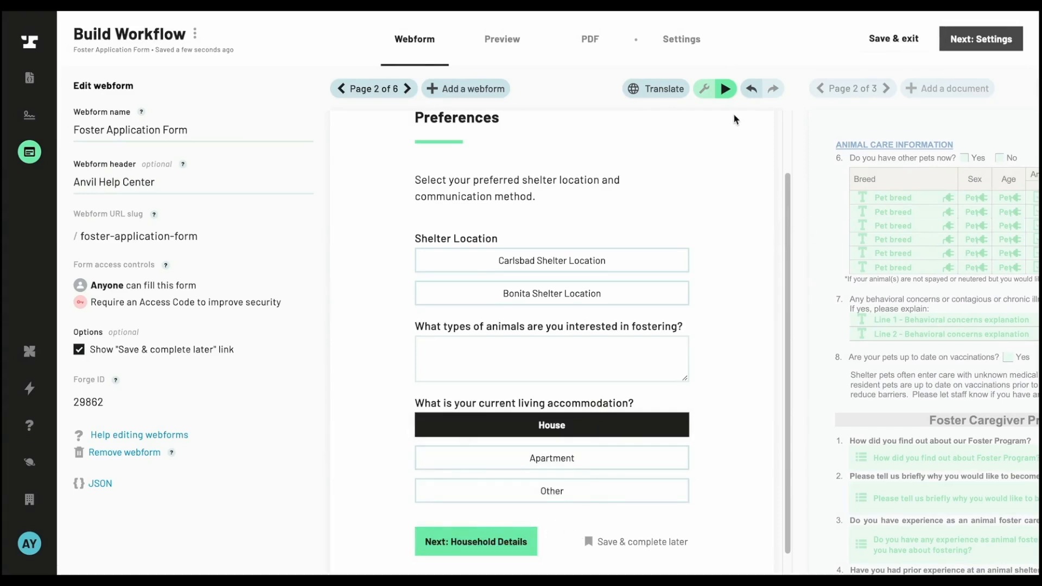
left_click(708, 92)
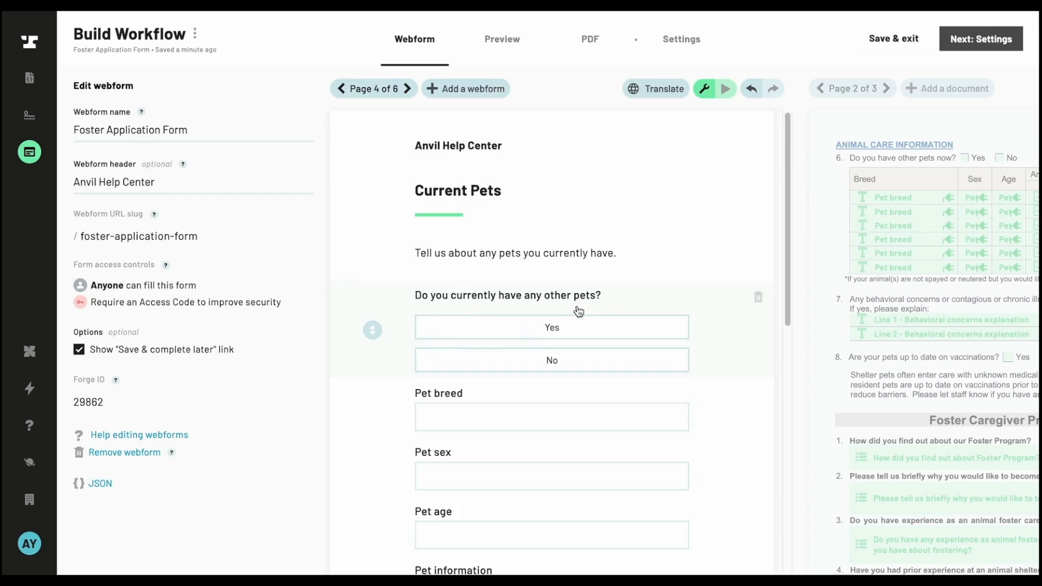
Move the question "Do you currently have any other pets?" from Current Pets to the Household Details page.
scroll(591, 310, "down", 1)
scroll(591, 311, "down", 1)
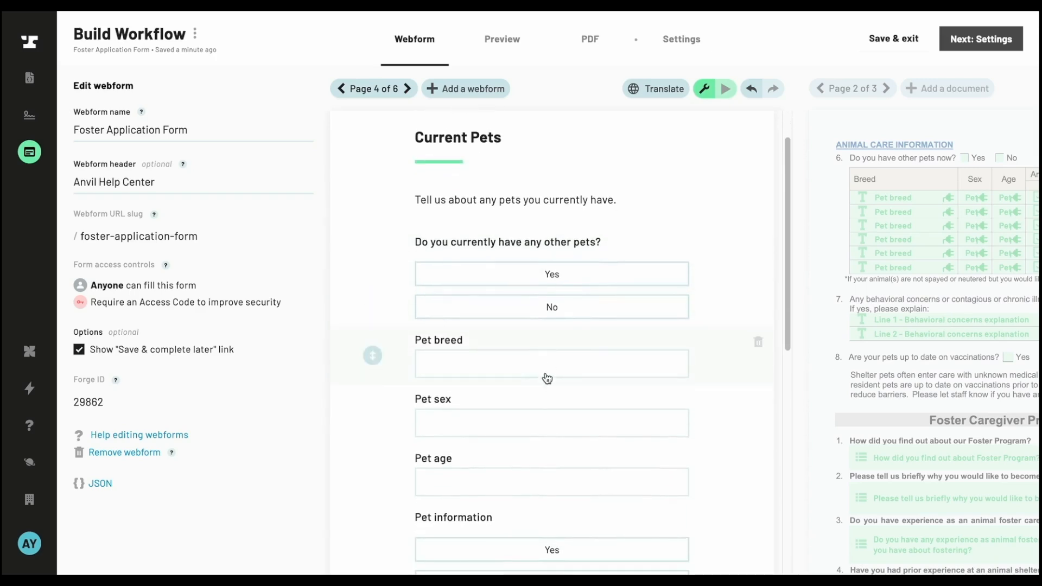
left_click(544, 256)
scroll(197, 465, "down", 3)
left_click(173, 551)
left_click(539, 211)
left_click(468, 312)
left_click(405, 249)
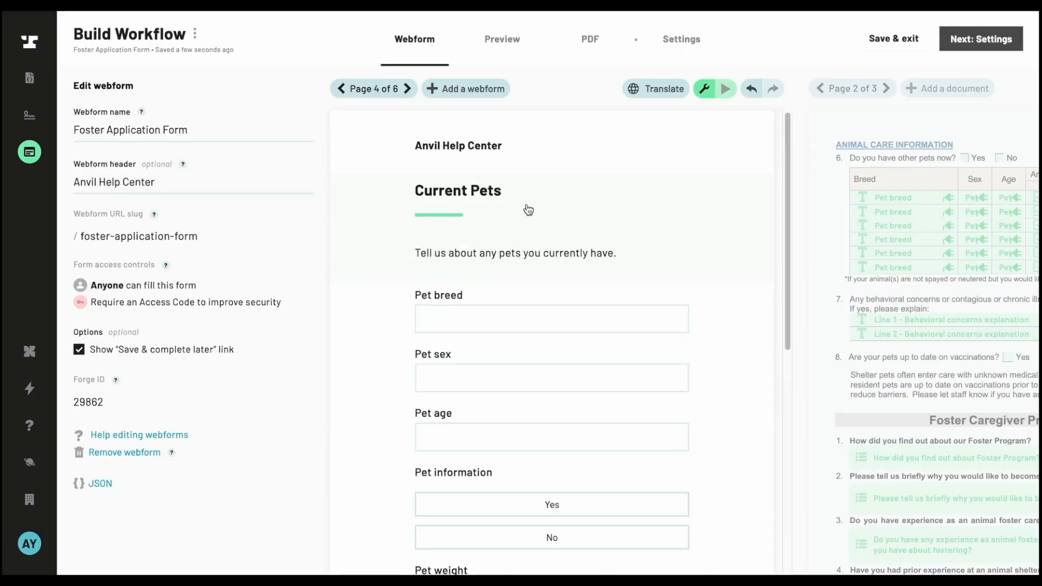
Make the Current Pets page visible only when "Do you currently have any other pets?" equals Yes.
left_click(543, 202)
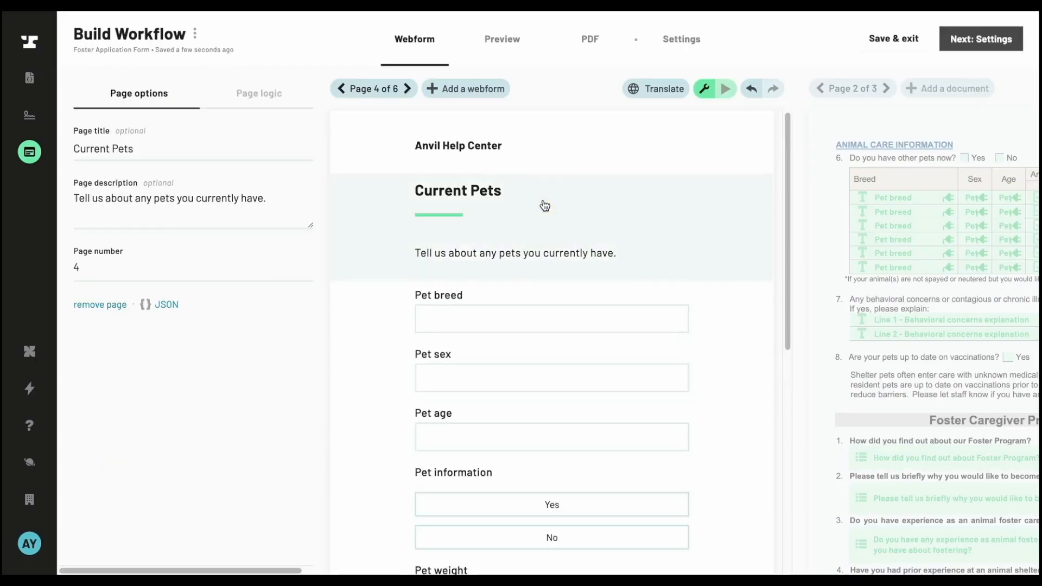
left_click(281, 108)
left_click(107, 242)
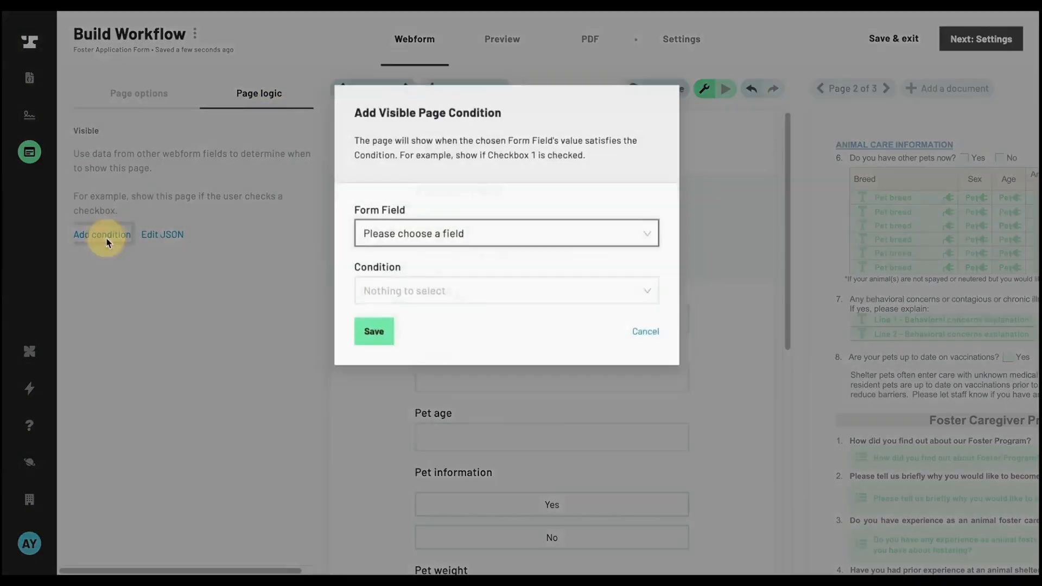
left_click(506, 230)
type("pets?")
left_click(505, 303)
left_click(505, 296)
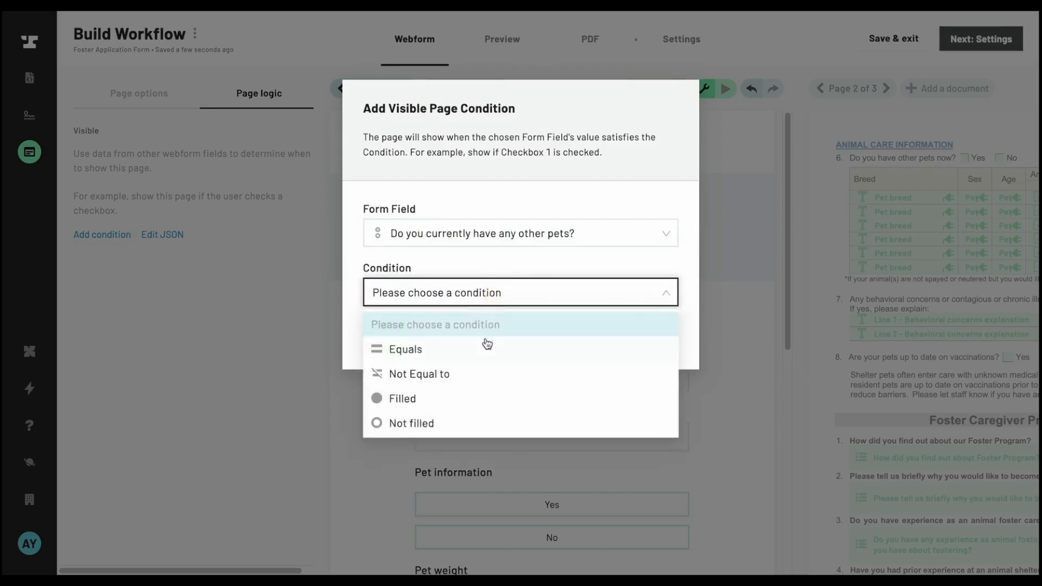
left_click(487, 345)
left_click(486, 349)
left_click(449, 386)
left_click(383, 393)
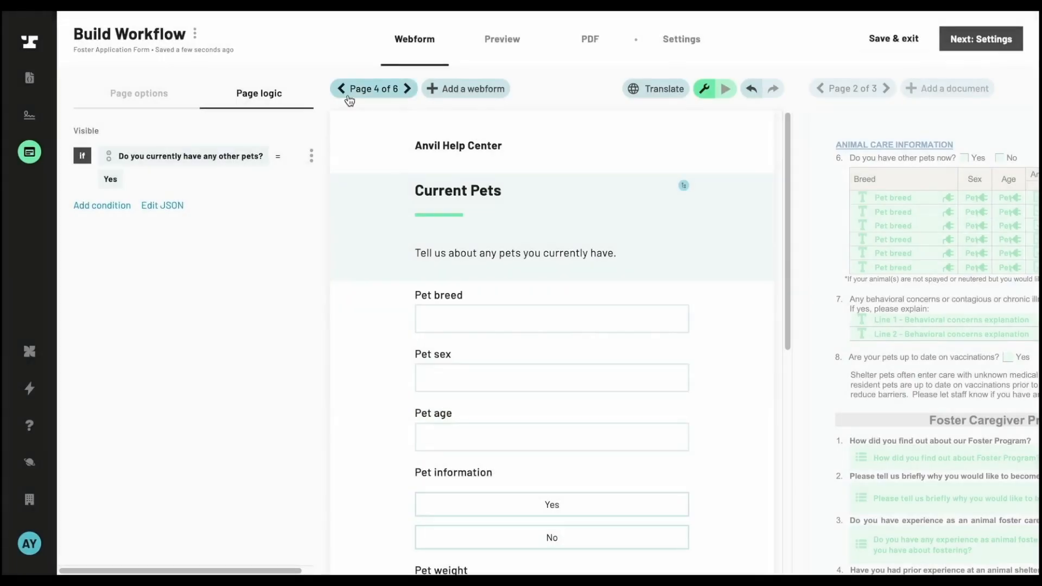
Test the page condition on Household Details by answering Yes to "Do you currently have any other pets?".
left_click(343, 92)
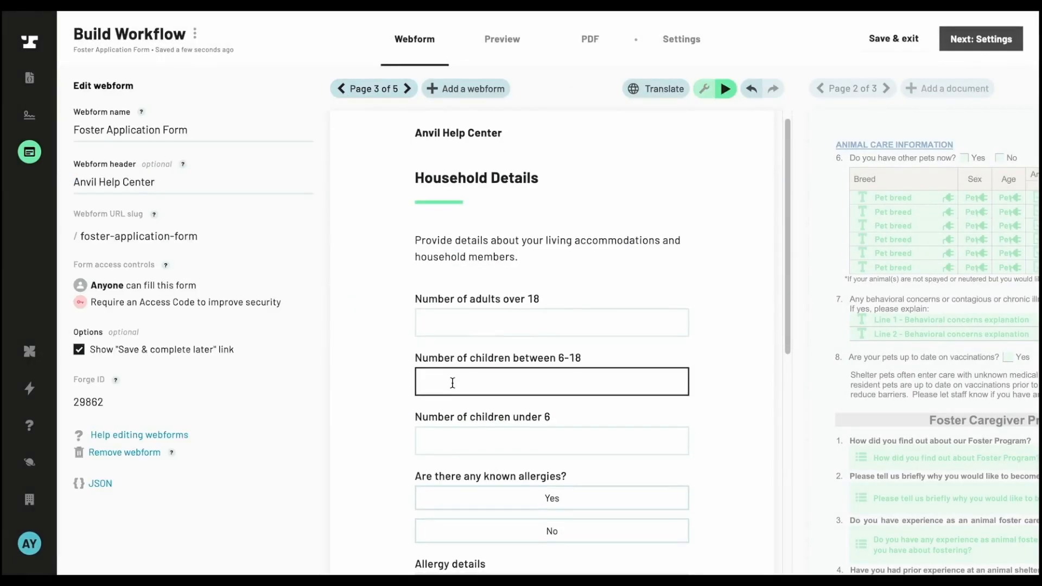
scroll(452, 383, "down", 8)
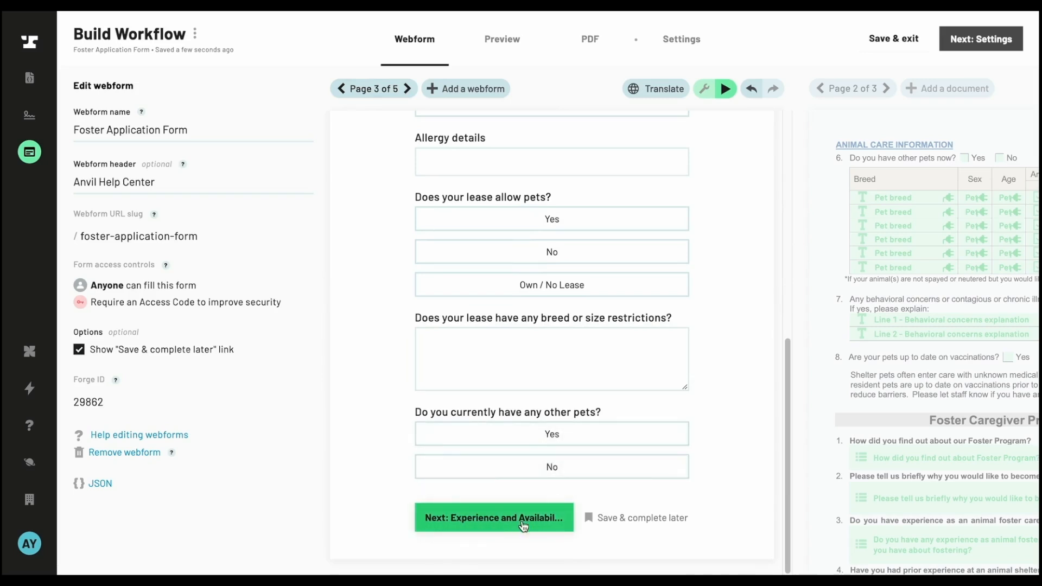
left_click(554, 434)
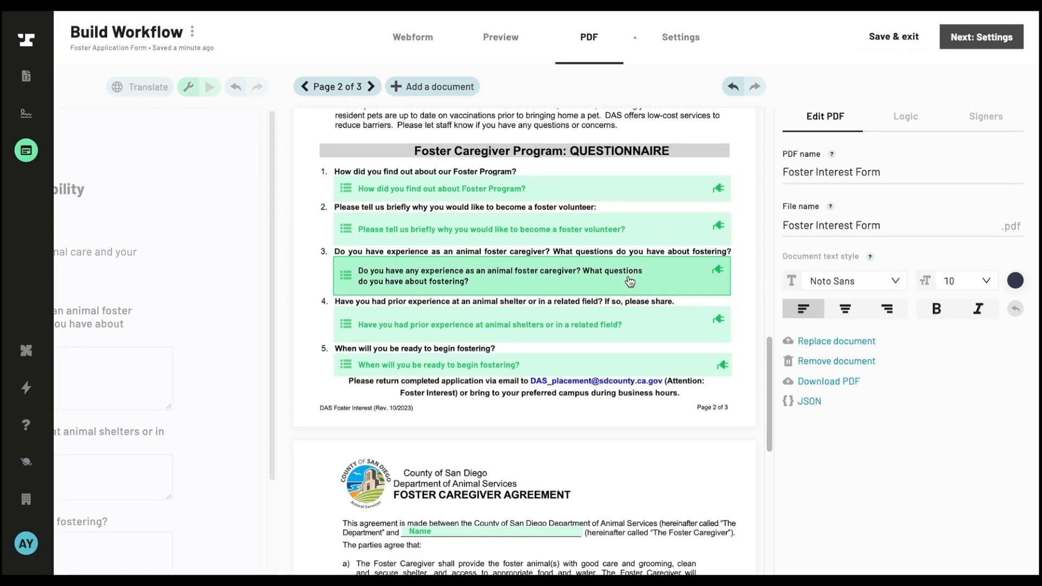
Disconnect the questionnaire's question 3 foster caregiver experience field on PDF page 2 from its webform field.
left_click(593, 286)
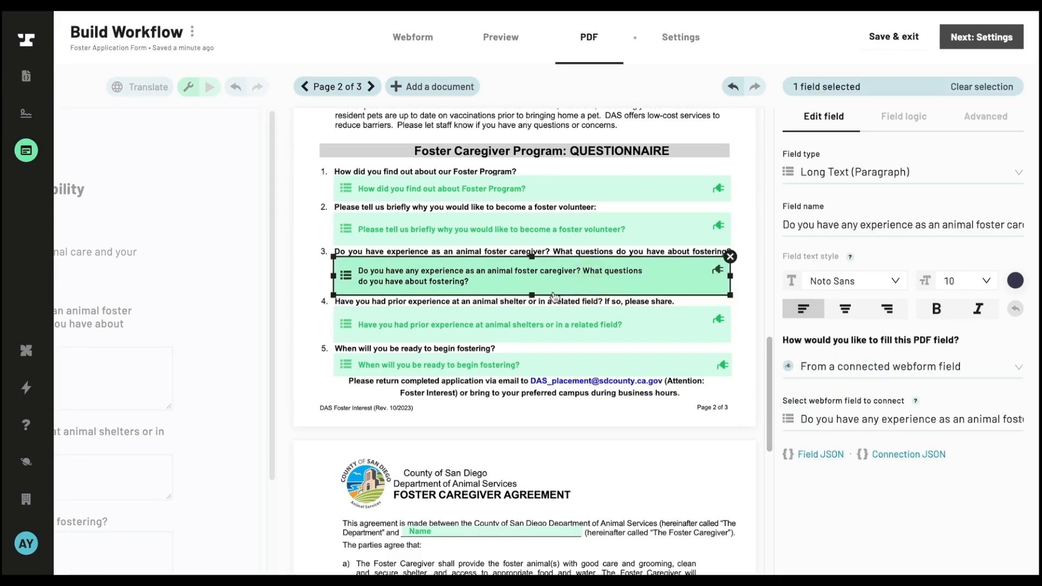
left_click(128, 434)
left_click(862, 286)
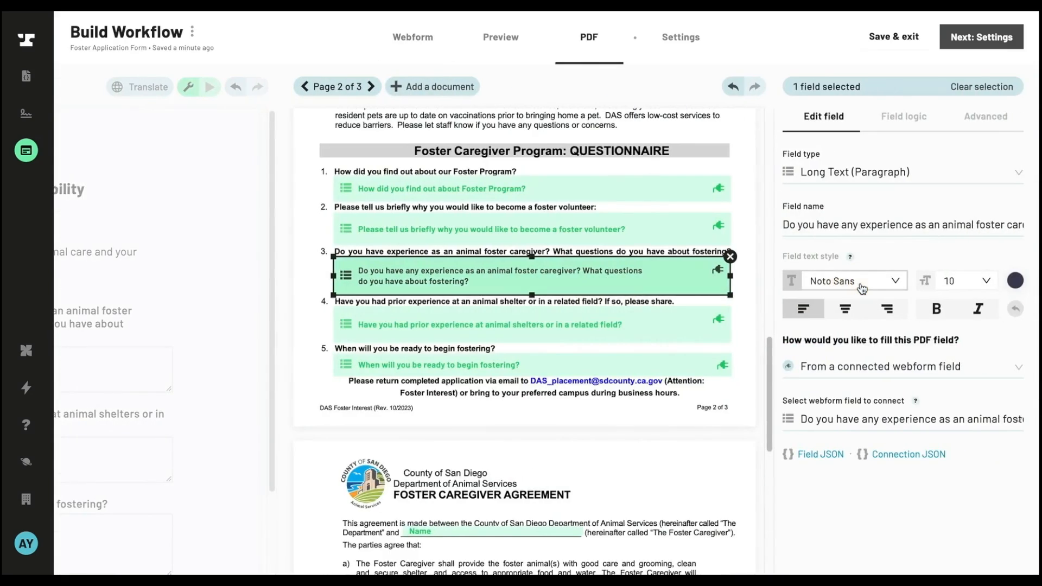
left_click(879, 366)
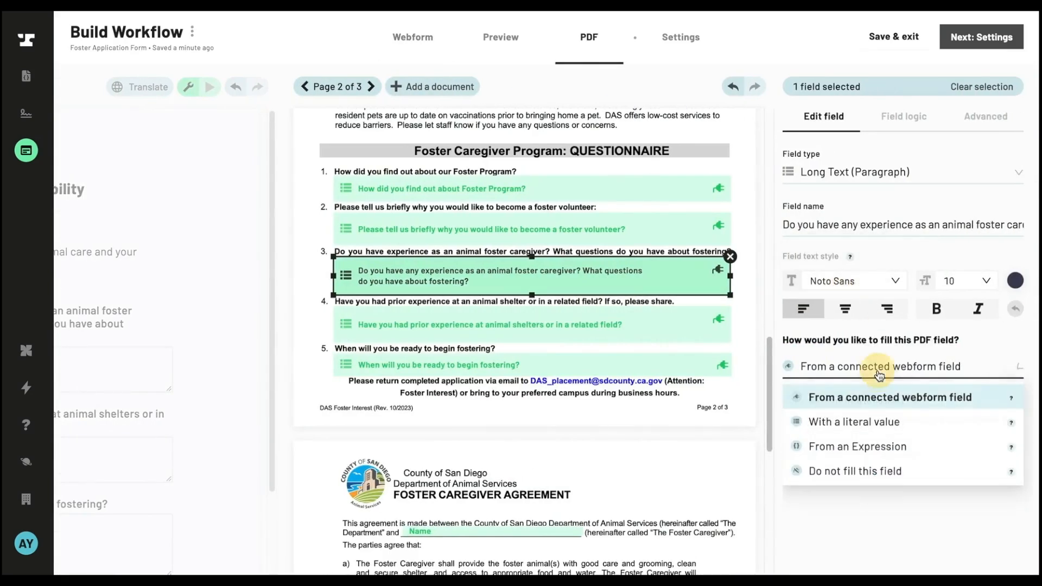
left_click(872, 473)
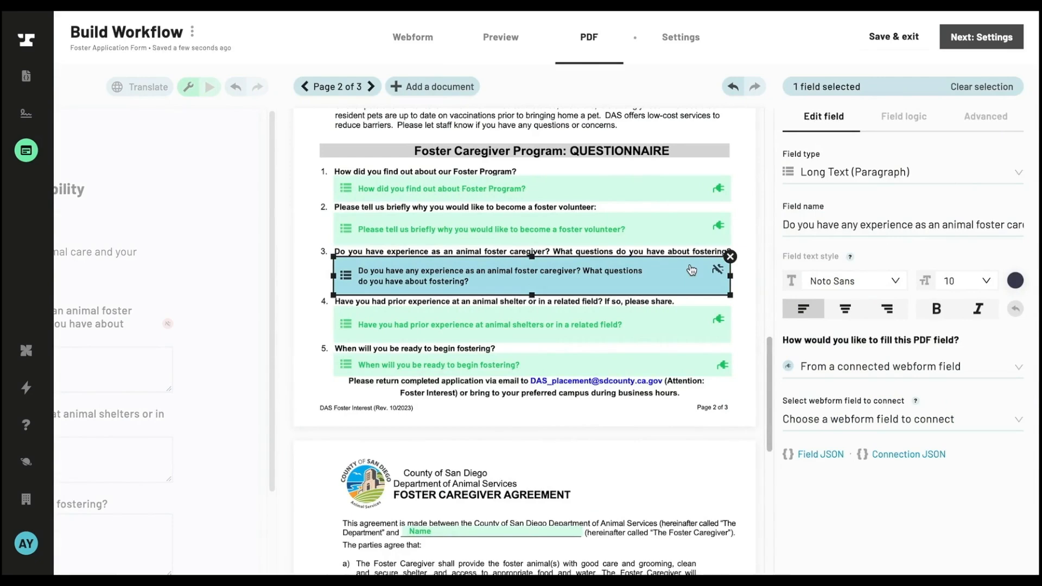
Change the question 3 PDF field to Short Text and turn it into two stacked single-line fields in the same answer area.
left_click(824, 181)
scroll(868, 261, "up", 5)
left_click(830, 261)
left_click_drag(532, 295, 548, 277)
left_click(548, 263)
Cut "What questions do you have about fostering?" from the upper question 3 field's name.
left_click(815, 219)
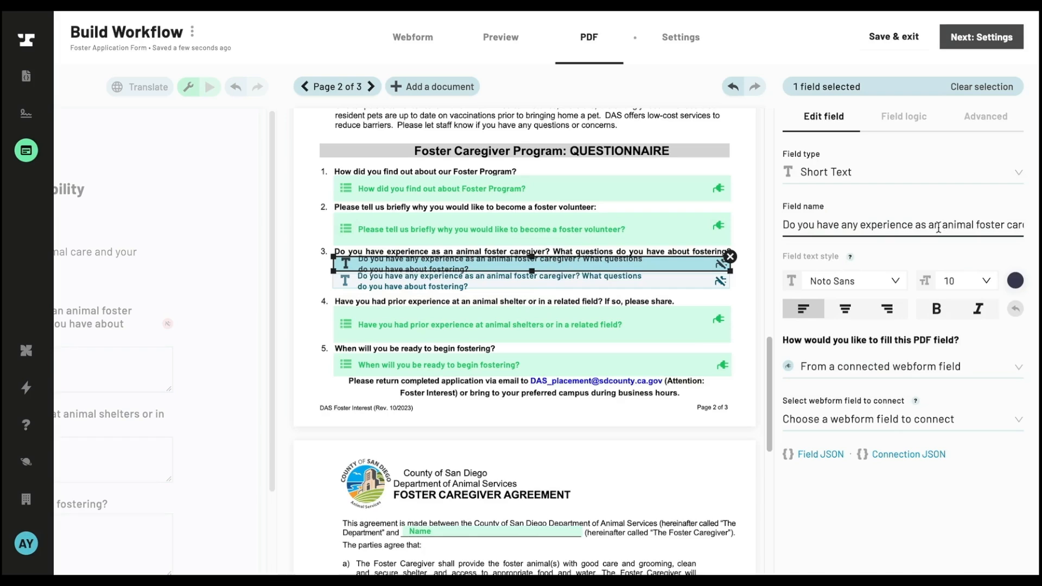
left_click_drag(874, 225, 1023, 228)
left_click_drag(806, 224, 1032, 235)
key("super+c")
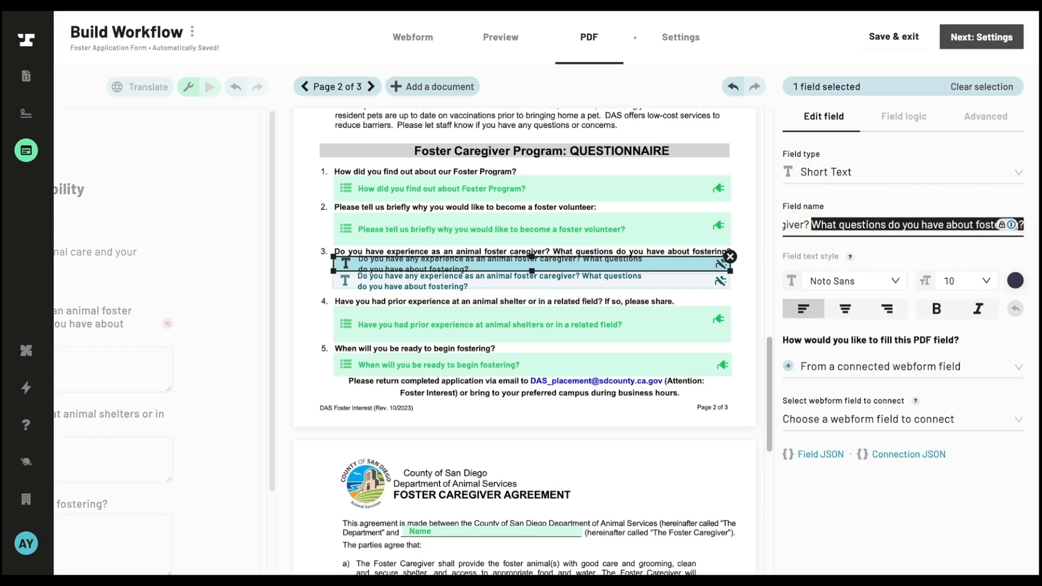
key("BackSpace")
Rename the lower question 3 field as "What questions do you have about fostering?".
left_click(614, 285)
triple_click(812, 224)
key("super+v")
Change the webform's combined foster caregiver experience field to Short Text and relabel it "What questions do you have about fostering?".
left_click(69, 362)
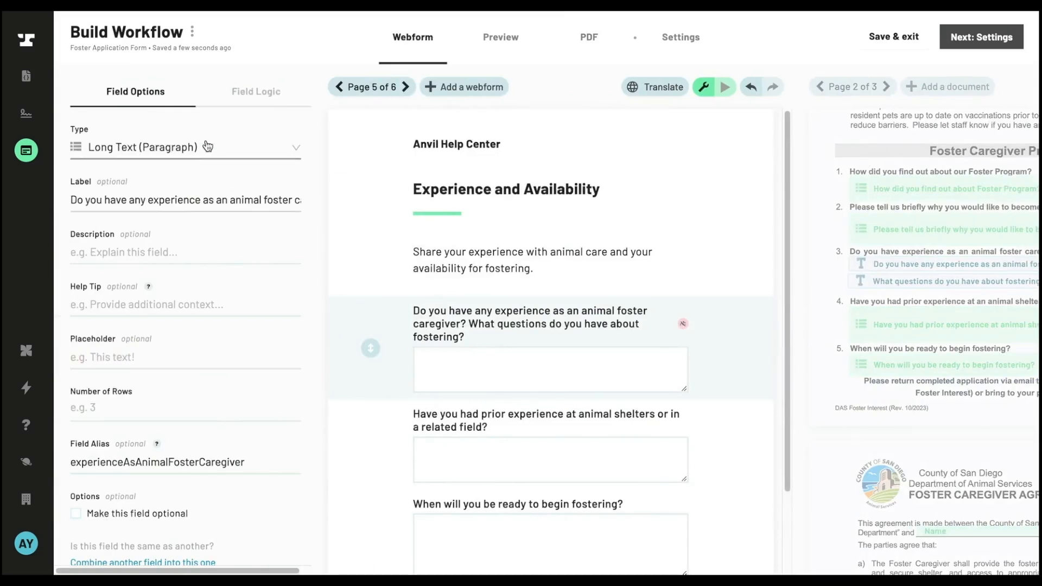
left_click(184, 147)
type("short")
left_click(180, 200)
triple_click(180, 199)
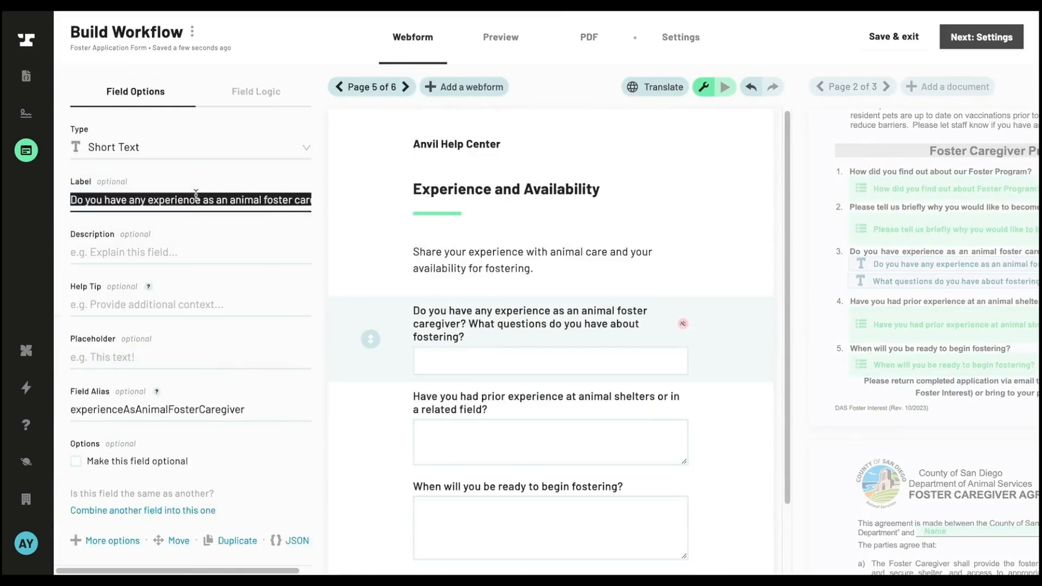
key("super+v")
Connect the lower question 3 PDF field to the webform field "What questions do you have about fostering?".
left_click(659, 281)
left_click(825, 420)
type("what qu")
left_click(823, 460)
Add a webform input field labelled "Do you have any experience as an animal foster caregiver?" above the fostering questions field.
left_click(345, 265)
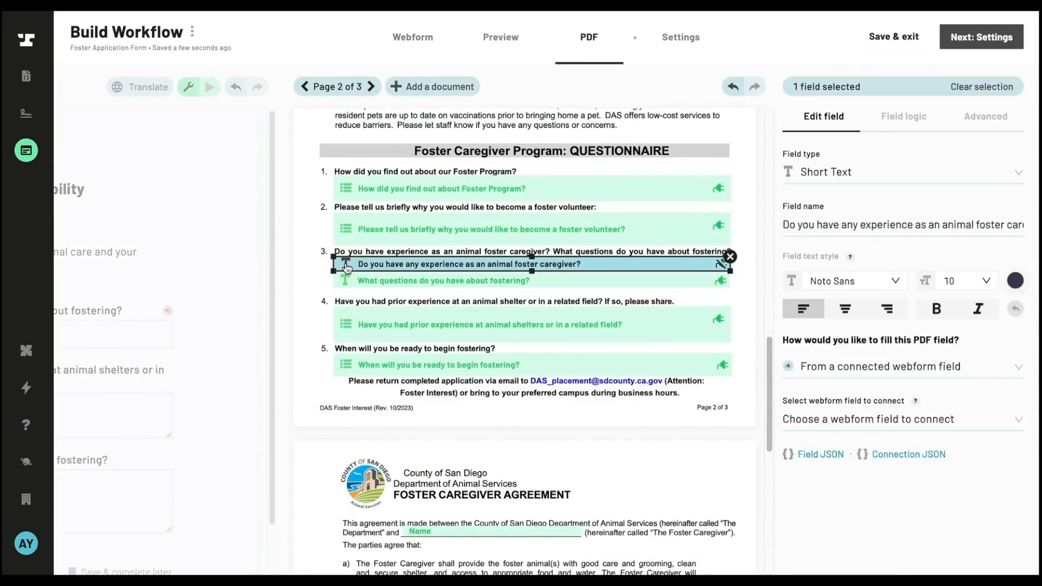
left_click(247, 289)
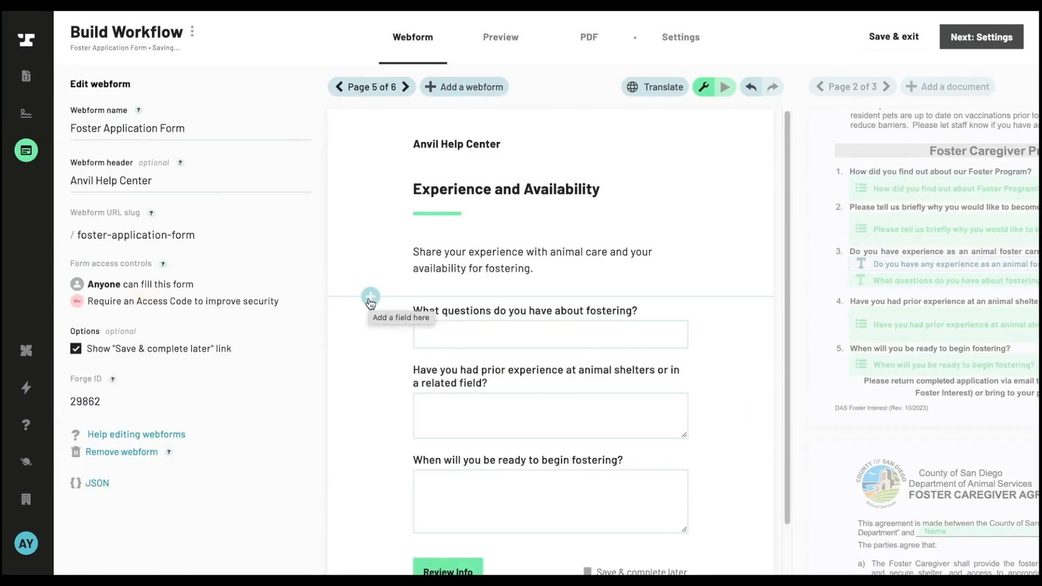
left_click(370, 298)
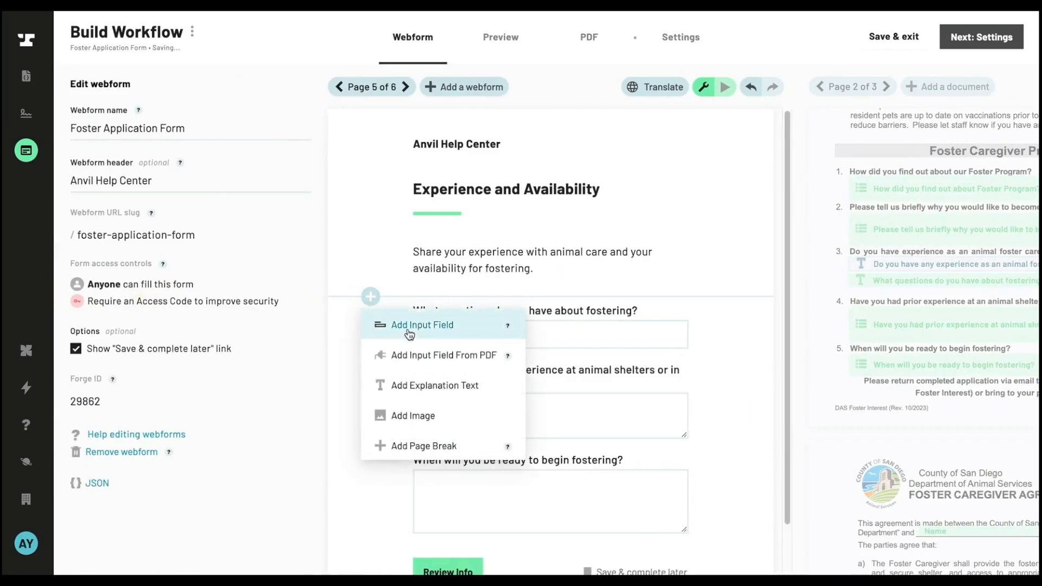
left_click(409, 326)
type("Do you have any experience as an animal foster caregiver?")
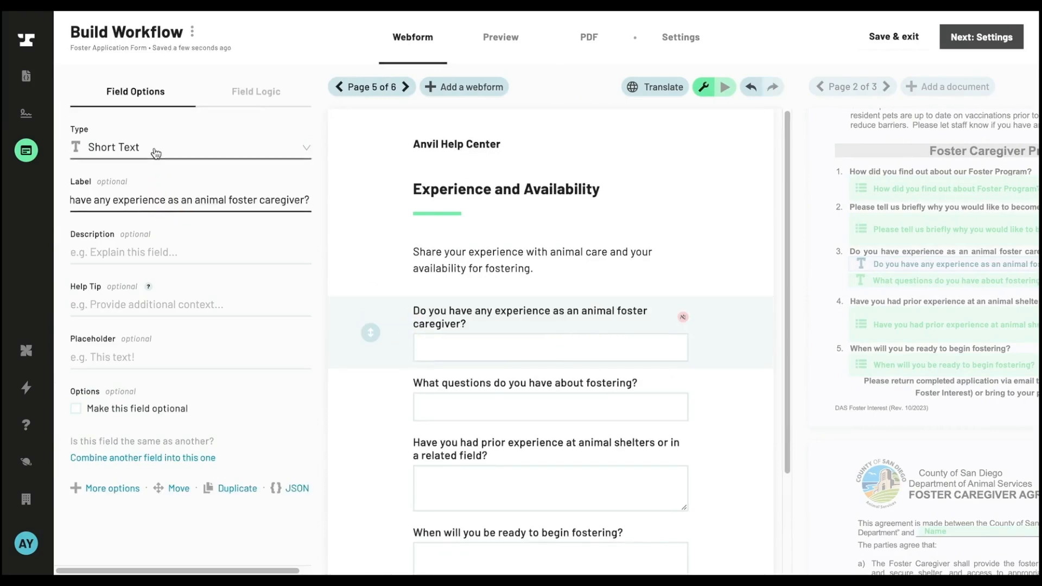
Change the foster caregiver experience webform field to Radio Buttons with compact, full-width buttons.
left_click(155, 147)
type("radio")
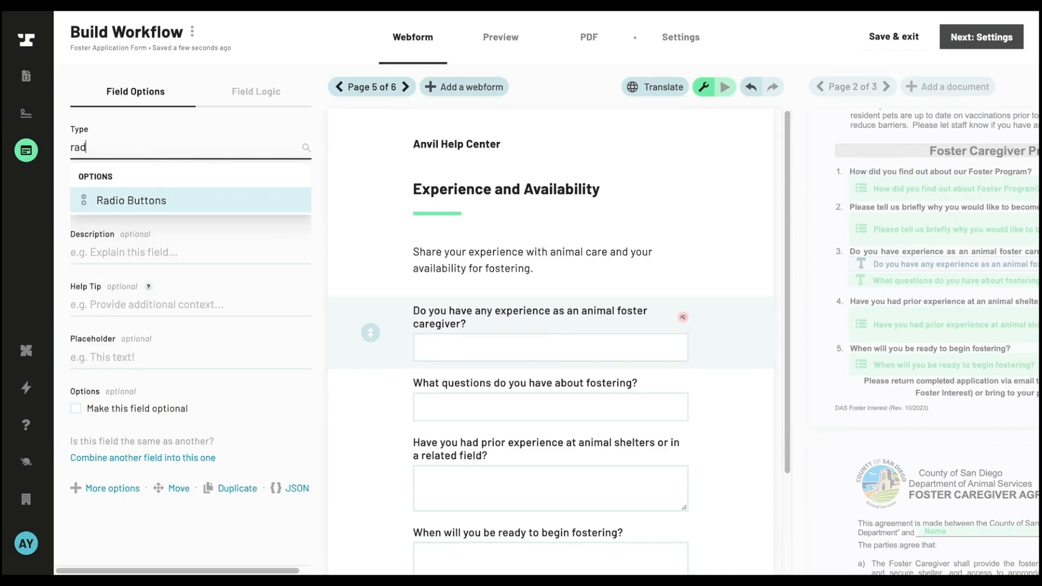
left_click(153, 200)
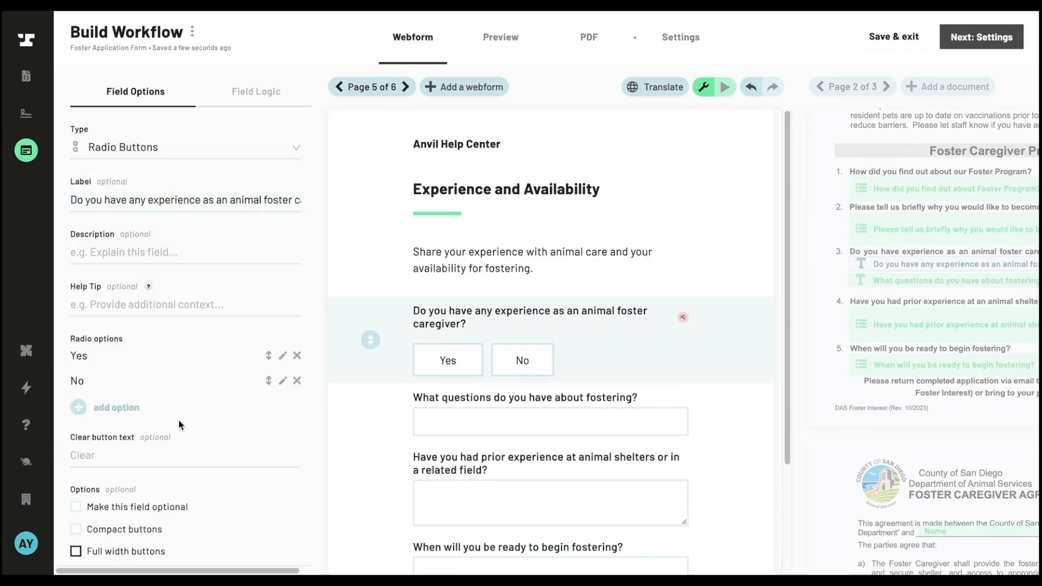
left_click(76, 529)
left_click(76, 551)
Fill the upper question 3 PDF field with the literal value "I have experience as an animal foster caregiver.".
left_click(872, 268)
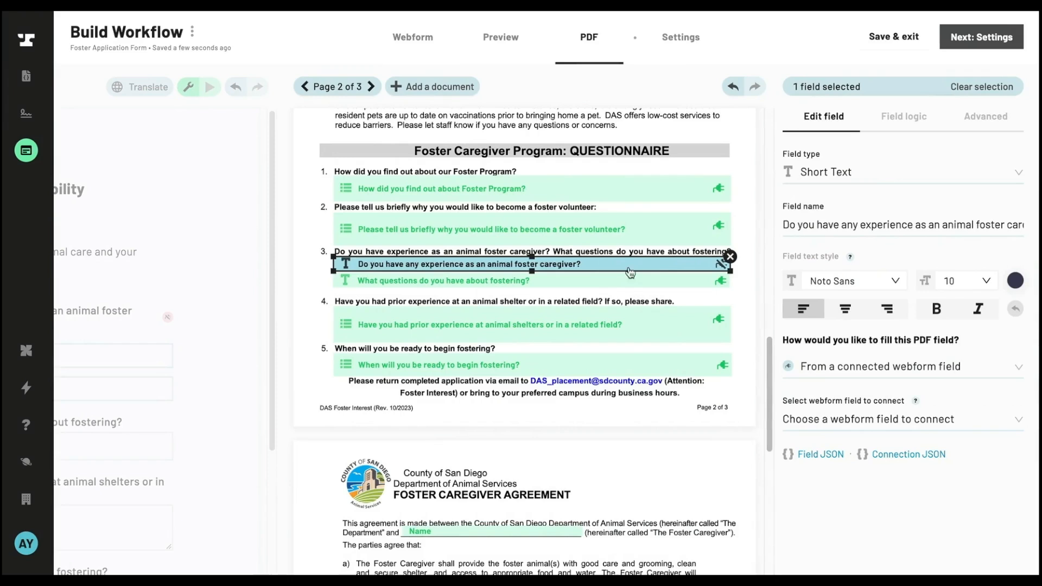
left_click(685, 268)
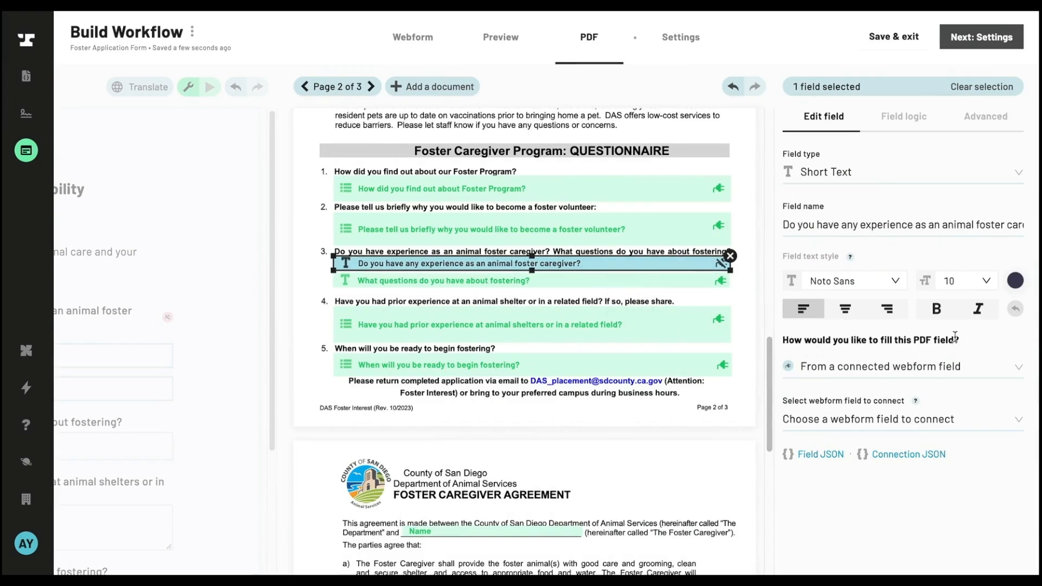
left_click(852, 367)
left_click(898, 421)
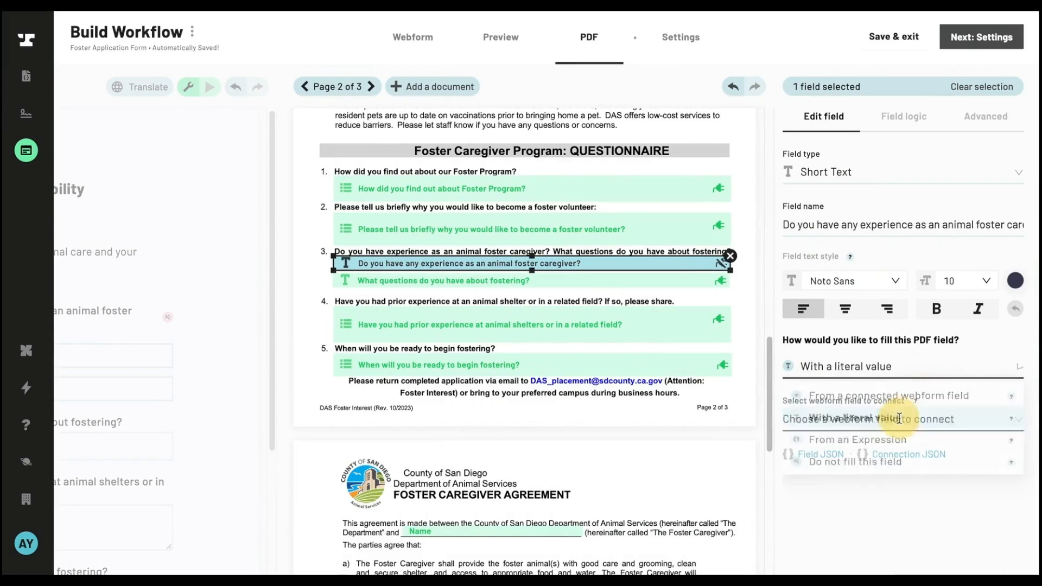
left_click(799, 420)
type("I have experience as an animal foster caregiver.")
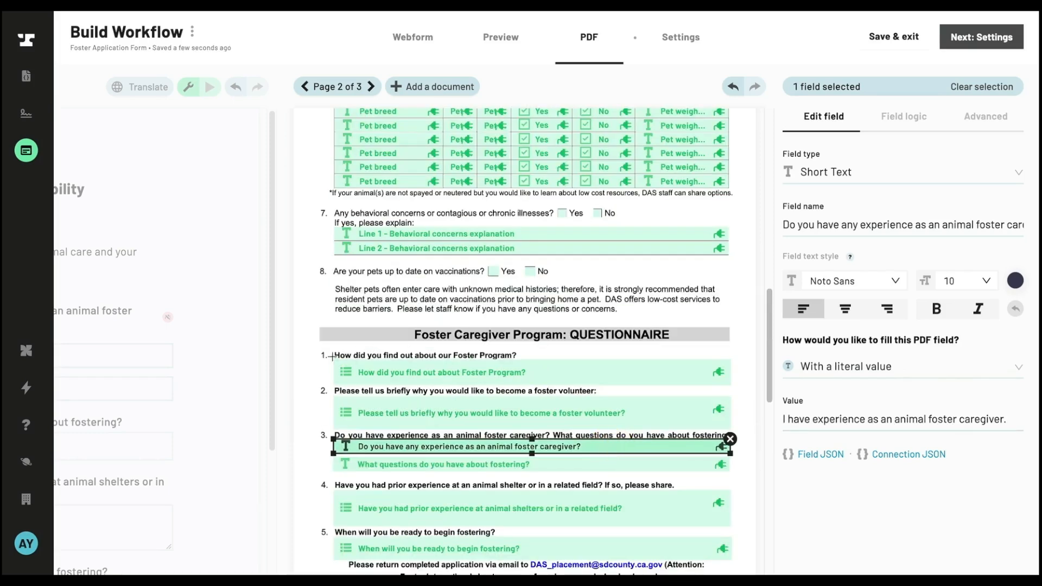
left_click(153, 362)
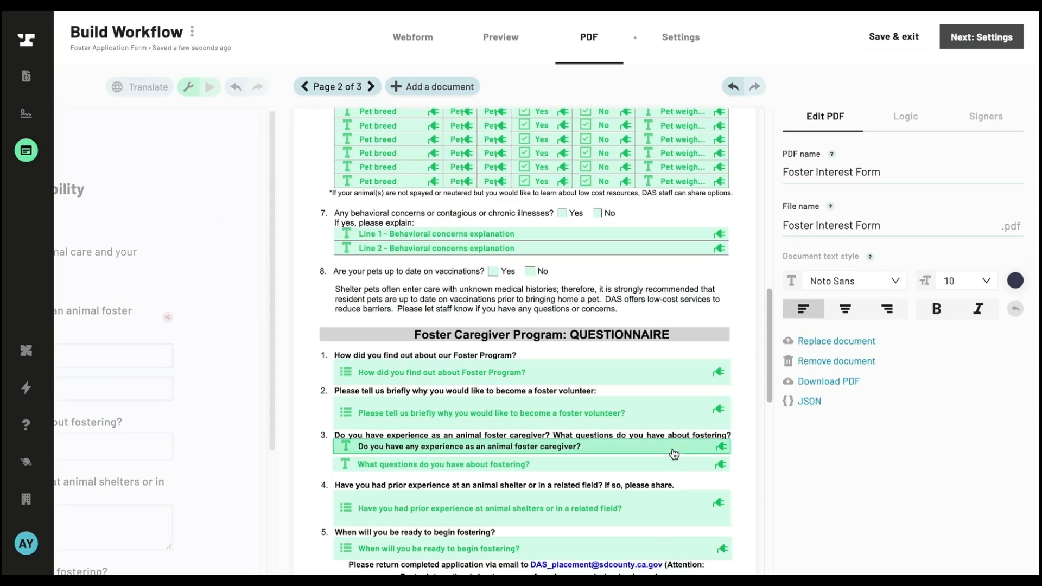
Add a visibility condition to the upper question 3 PDF field requiring the foster caregiver experience webform field to equal Yes.
left_click(673, 453)
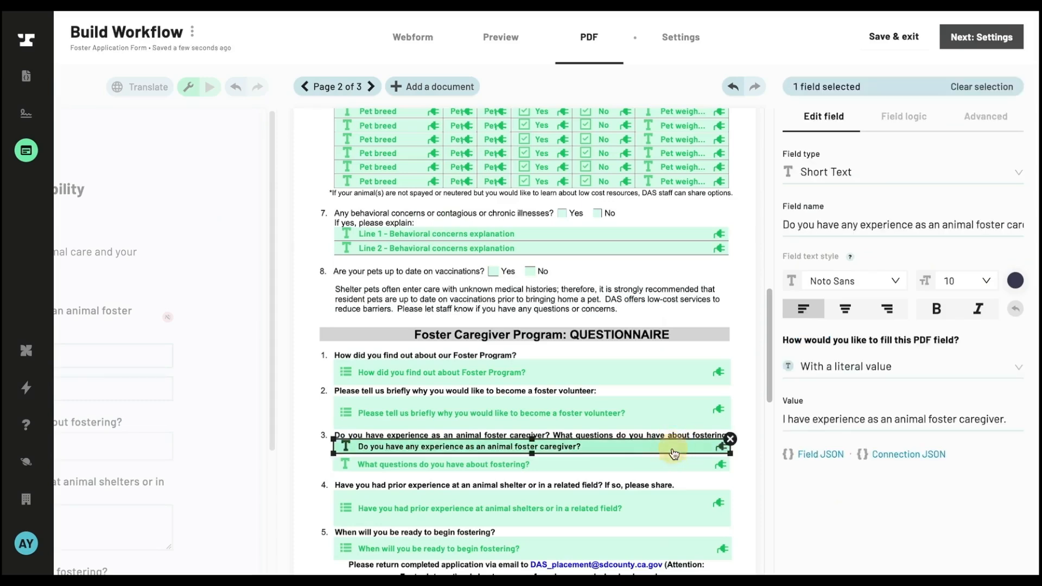
left_click(898, 123)
left_click(811, 258)
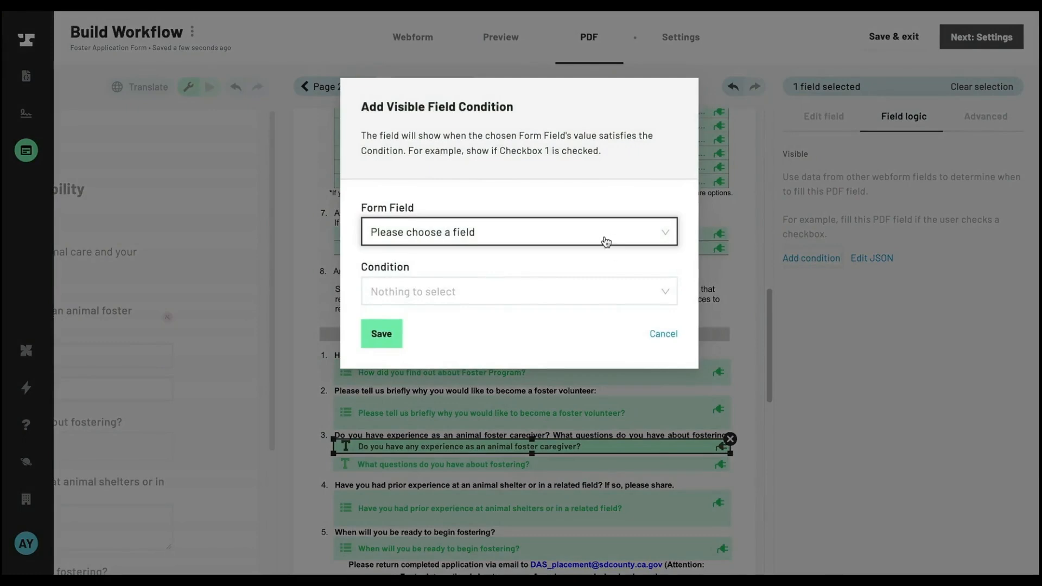
left_click(604, 234)
type("do you have")
left_click(512, 304)
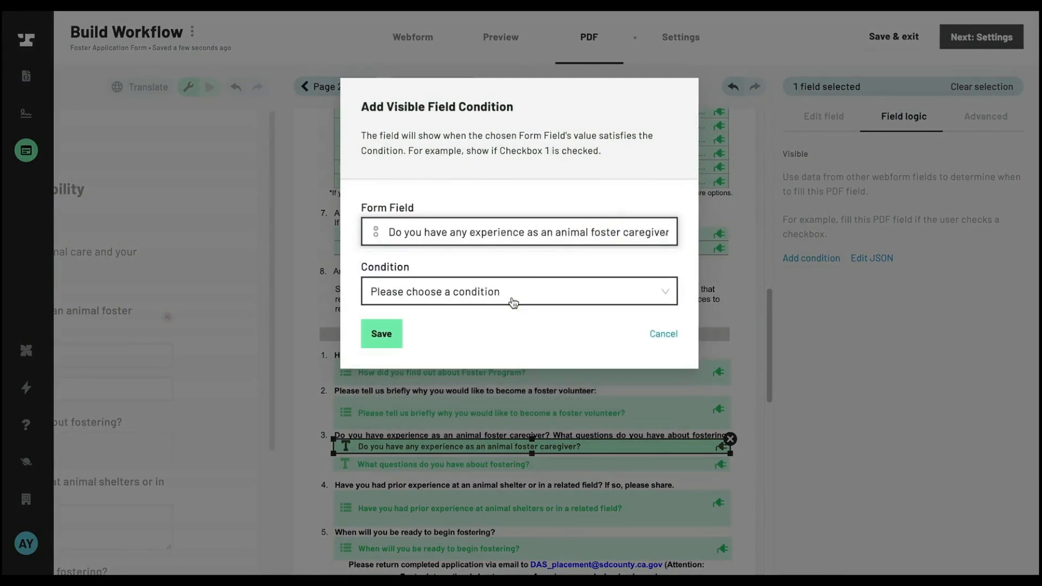
left_click(513, 293)
left_click(458, 347)
left_click(451, 349)
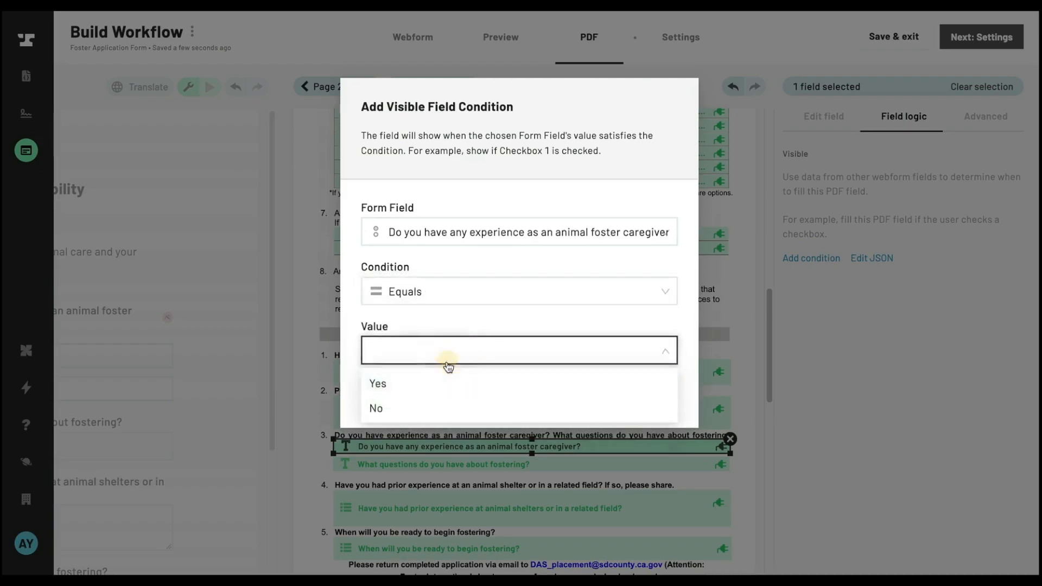
left_click(378, 381)
left_click(380, 393)
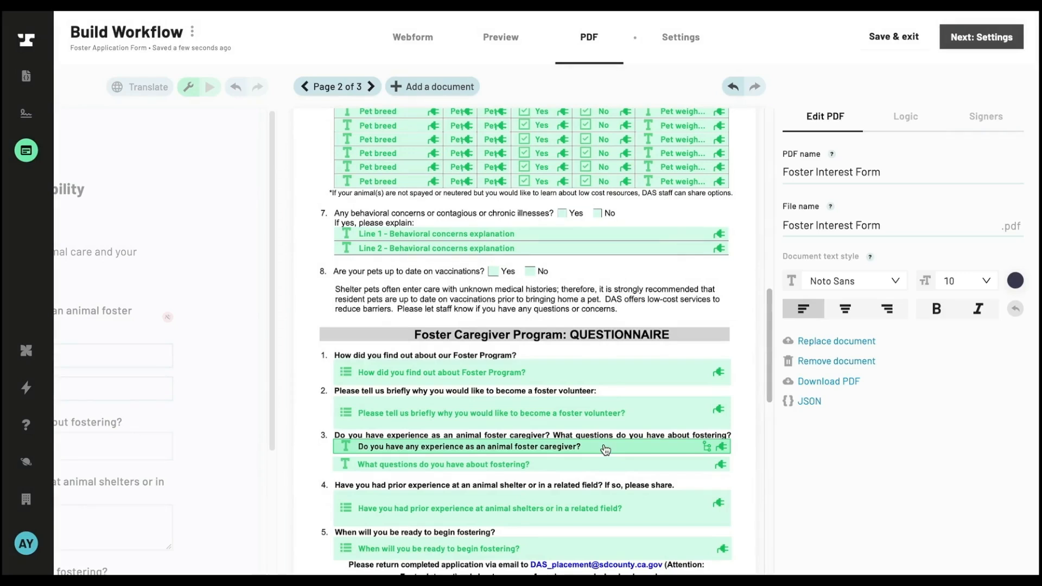
Duplicate the upper question 3 PDF field and change the copy's literal value to "I don't have experience as an animal foster caregiver.".
left_click(606, 449)
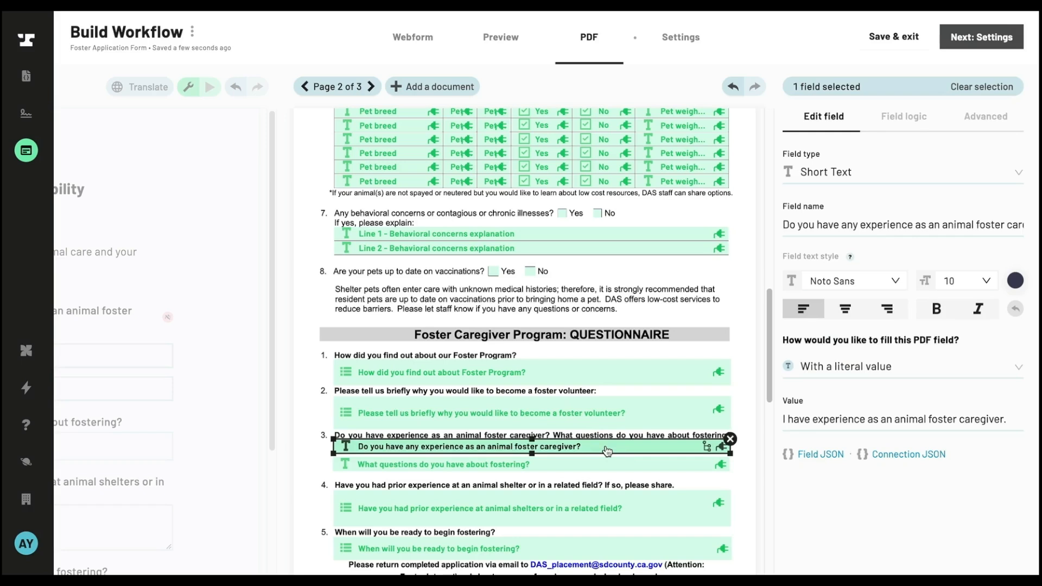
left_click_drag(606, 451, 604, 458)
left_click(793, 421)
double_click(796, 421)
type("don't have")
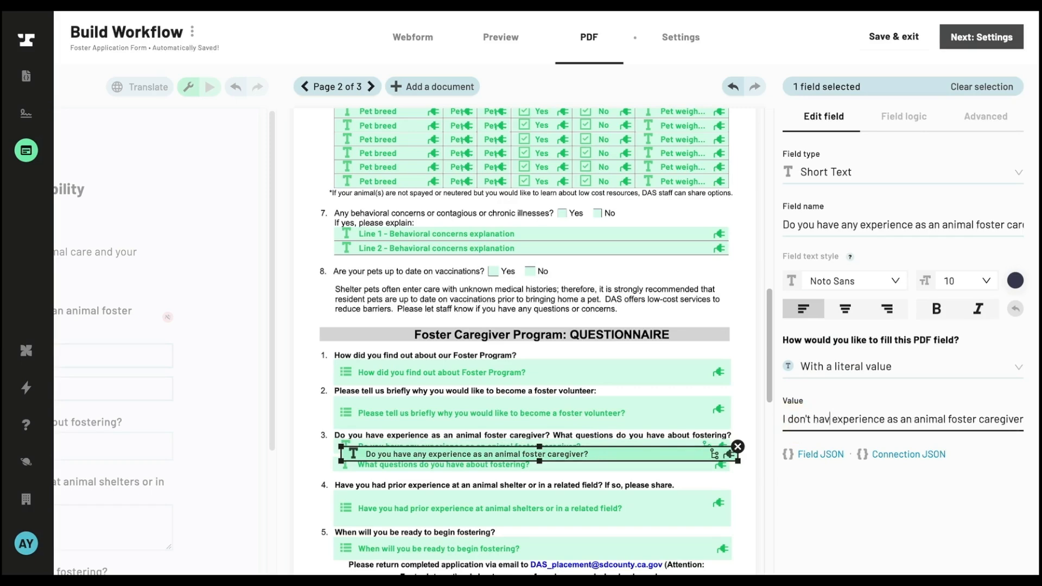
Set the duplicate field's visibility condition value to No and place the duplicate directly over the original question 3 field.
left_click(904, 116)
left_click(1022, 179)
left_click(969, 202)
left_click(439, 356)
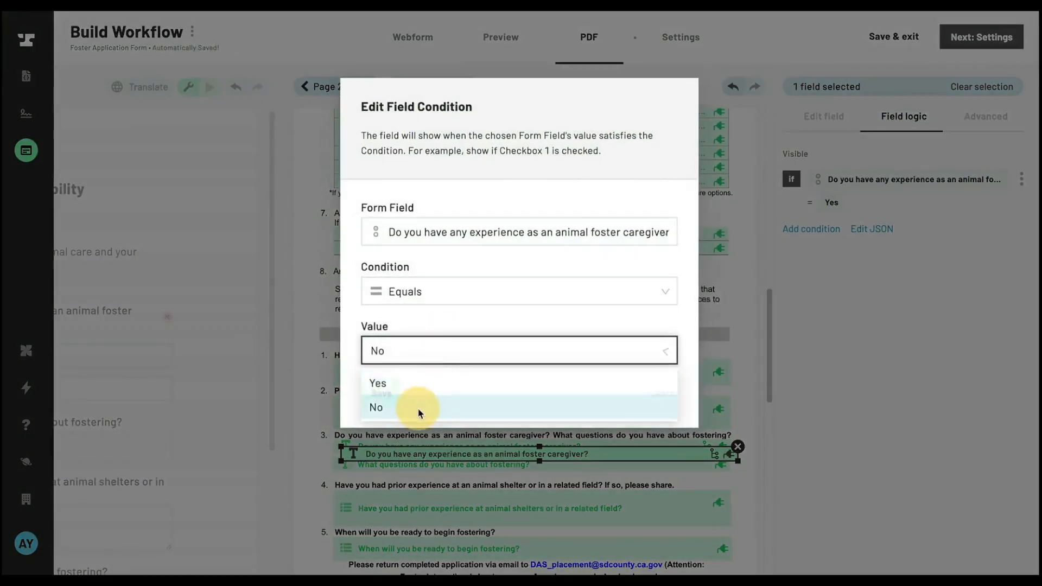
left_click(422, 407)
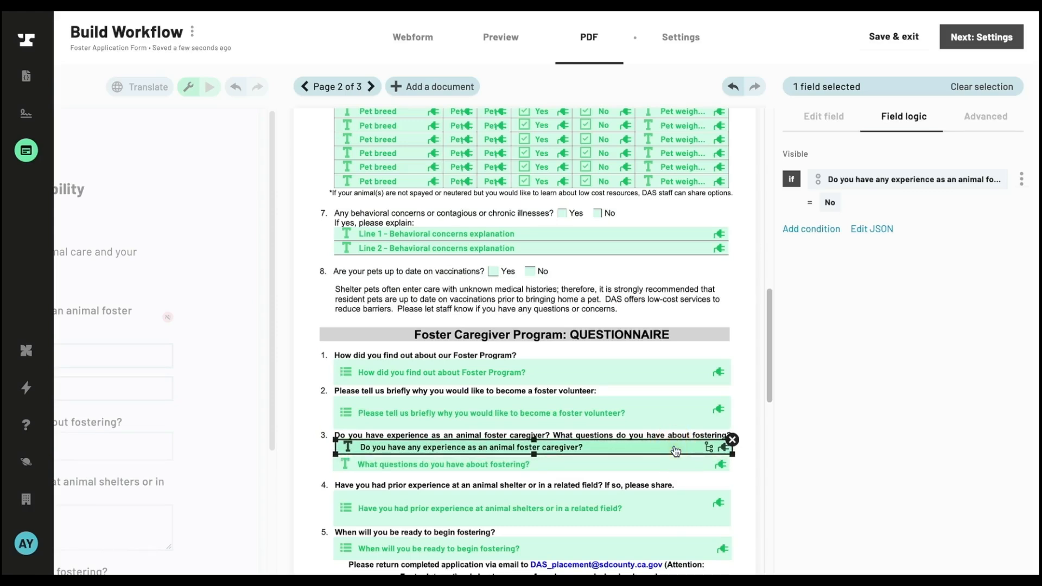
left_click_drag(675, 448, 672, 448)
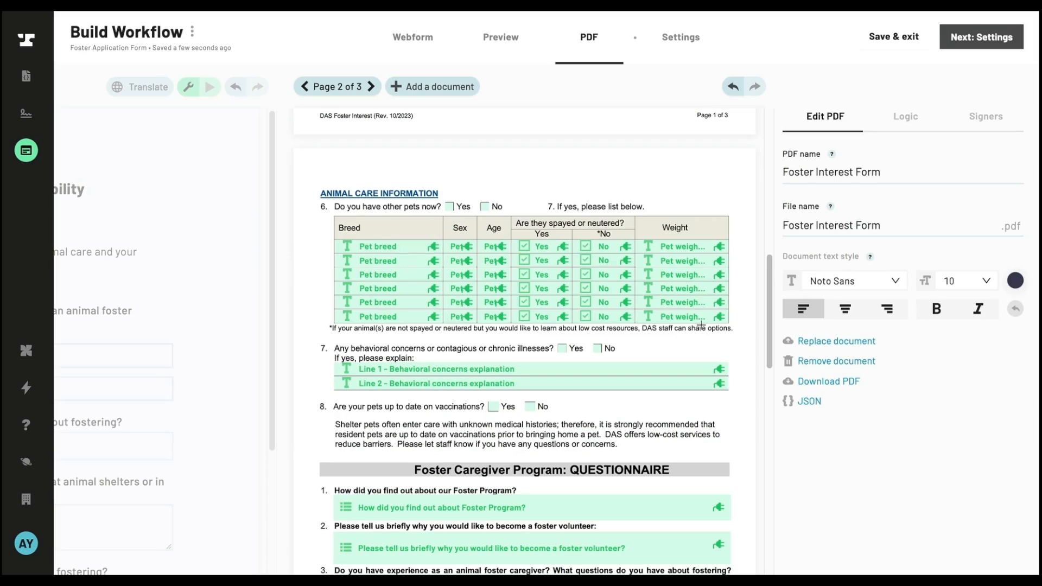
Disconnect all fields in the animal care pet table on PDF page 2 from their webform fields.
left_click_drag(746, 326, 347, 242)
left_click(925, 423)
left_click(838, 501)
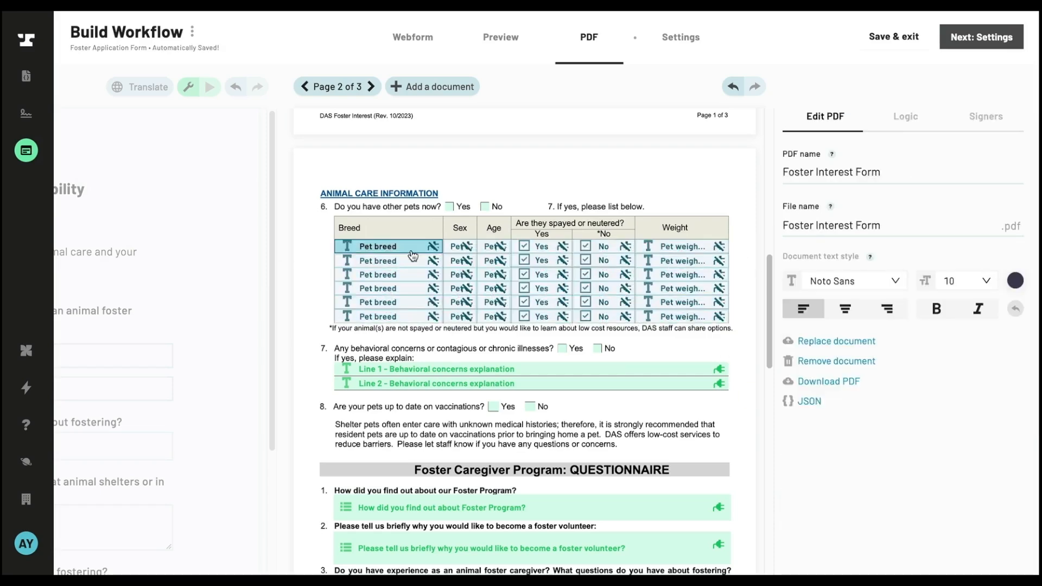
Create an array from the pet table's six Pet breed fields, linking them in order from the first row to the last.
left_click(412, 247)
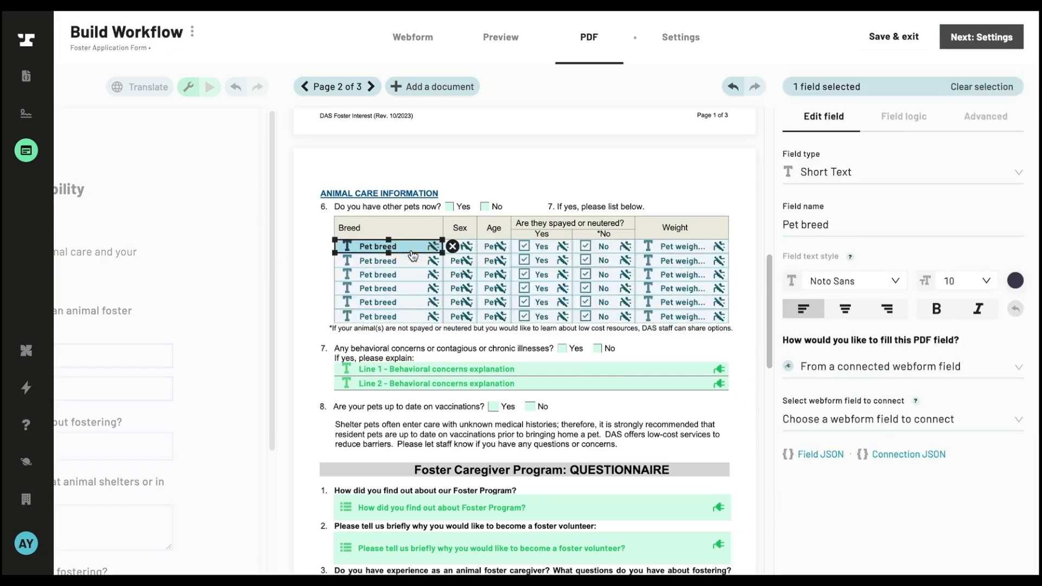
left_click(982, 129)
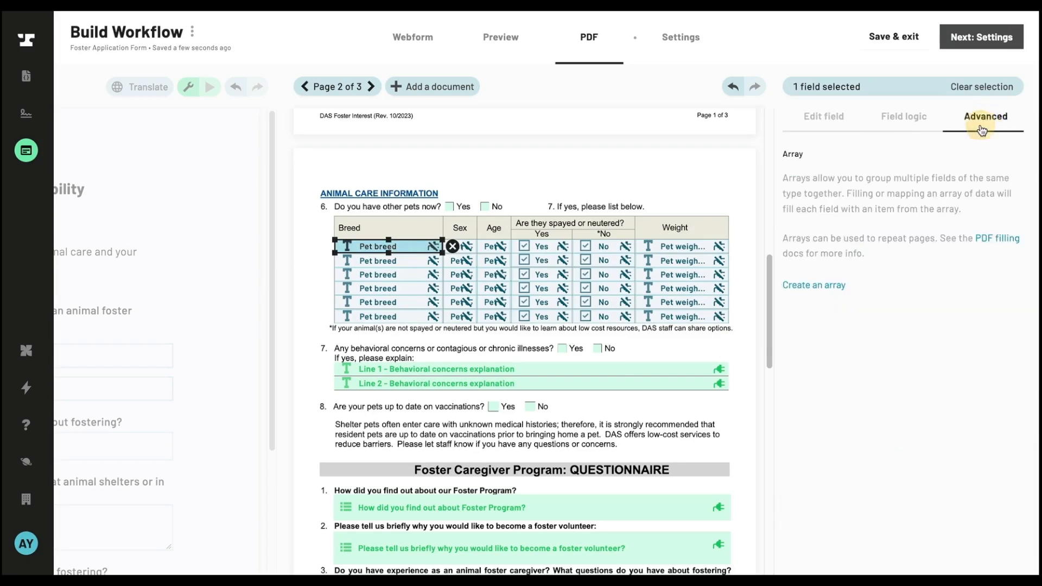
left_click(820, 287)
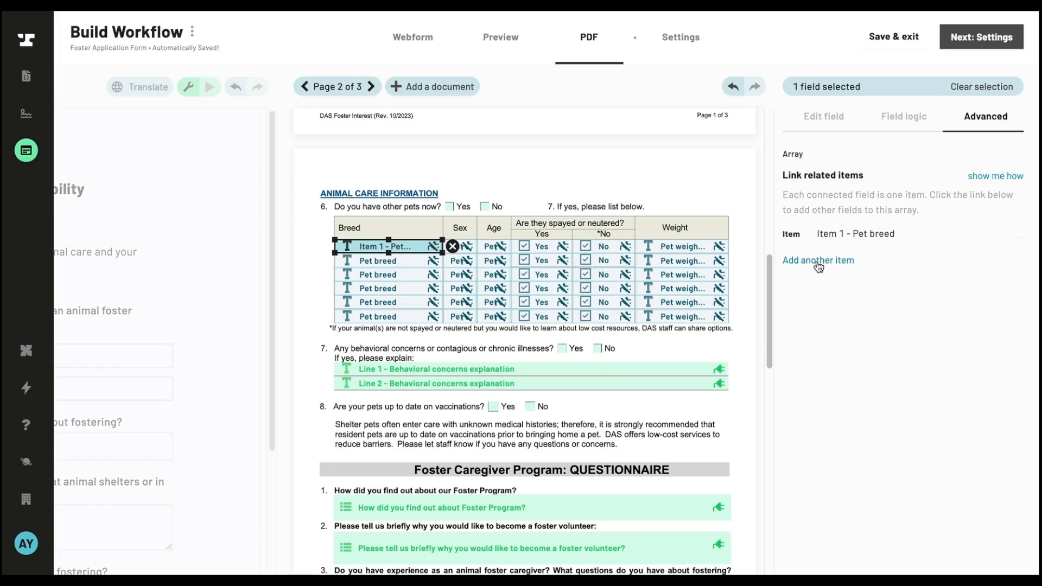
left_click(819, 260)
left_click(402, 260)
left_click(827, 284)
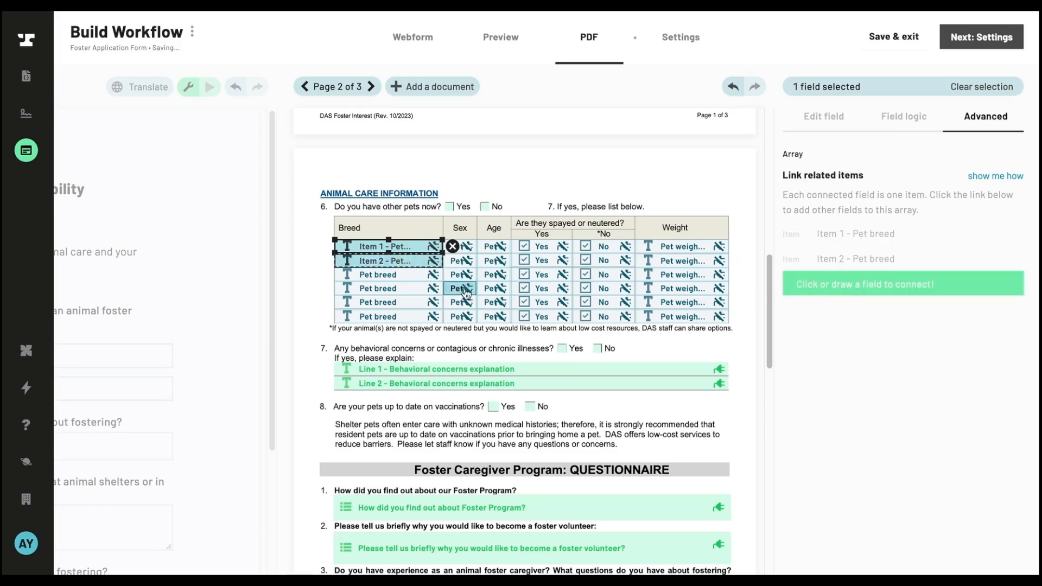
left_click(402, 275)
left_click(804, 310)
left_click(409, 290)
left_click(819, 336)
left_click(402, 302)
left_click(819, 360)
left_click(401, 317)
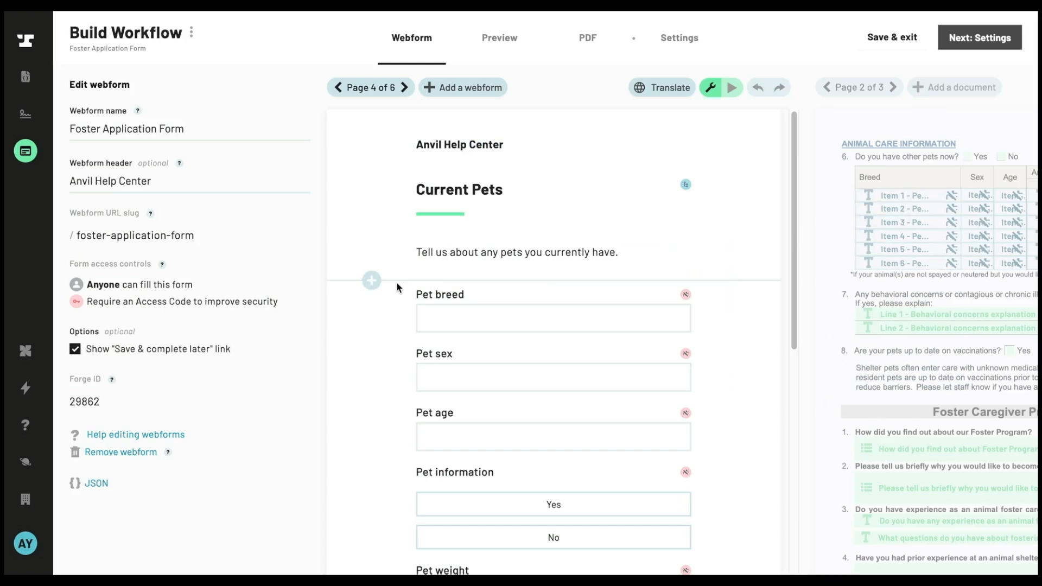
Add a List field above Pet breed on the Current Pets webform page, labelled "Provide information for any of your current pets".
left_click(371, 280)
left_click(371, 296)
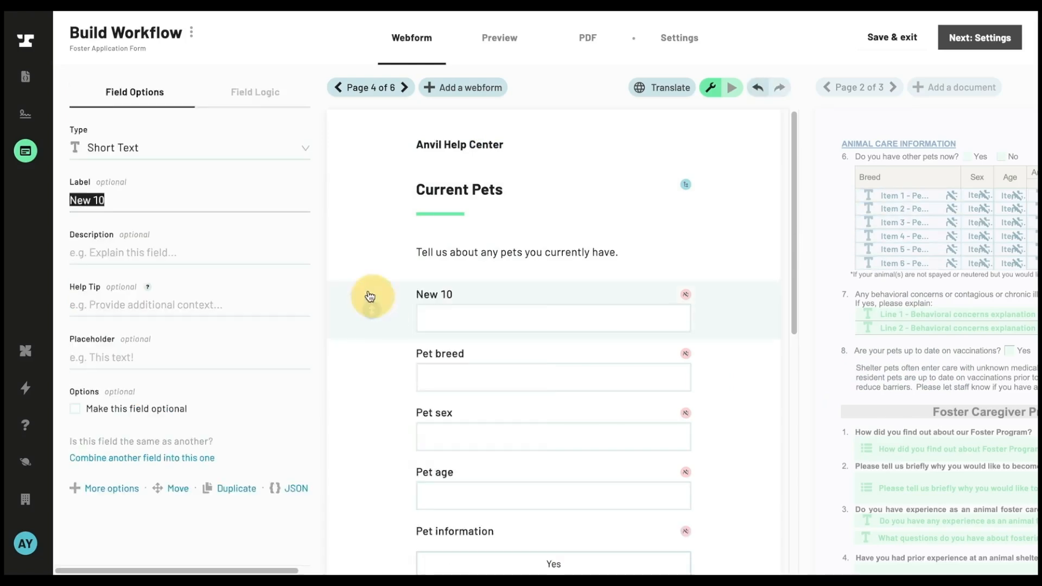
left_click(236, 150)
type("lis")
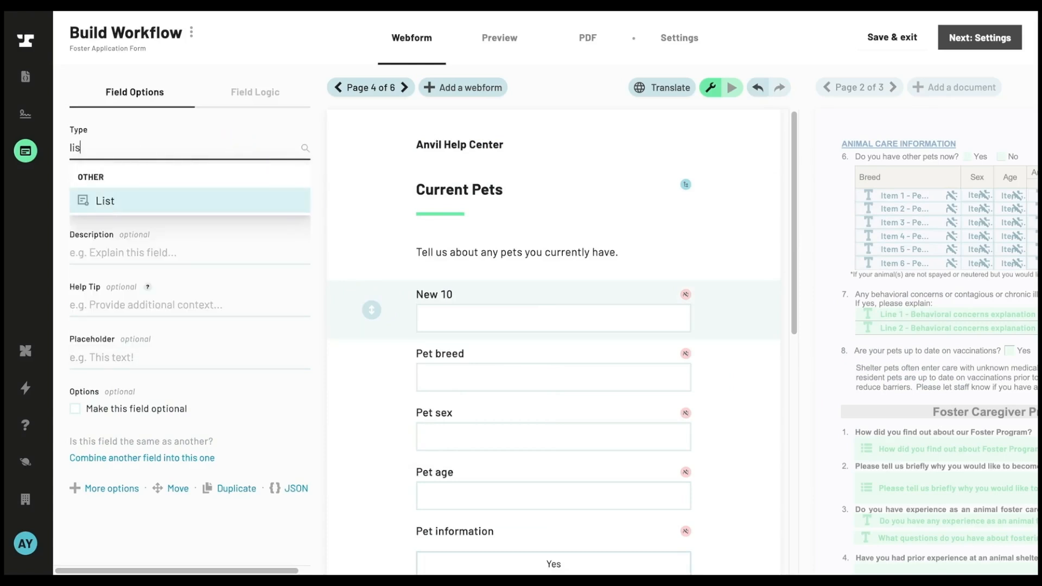
left_click(260, 198)
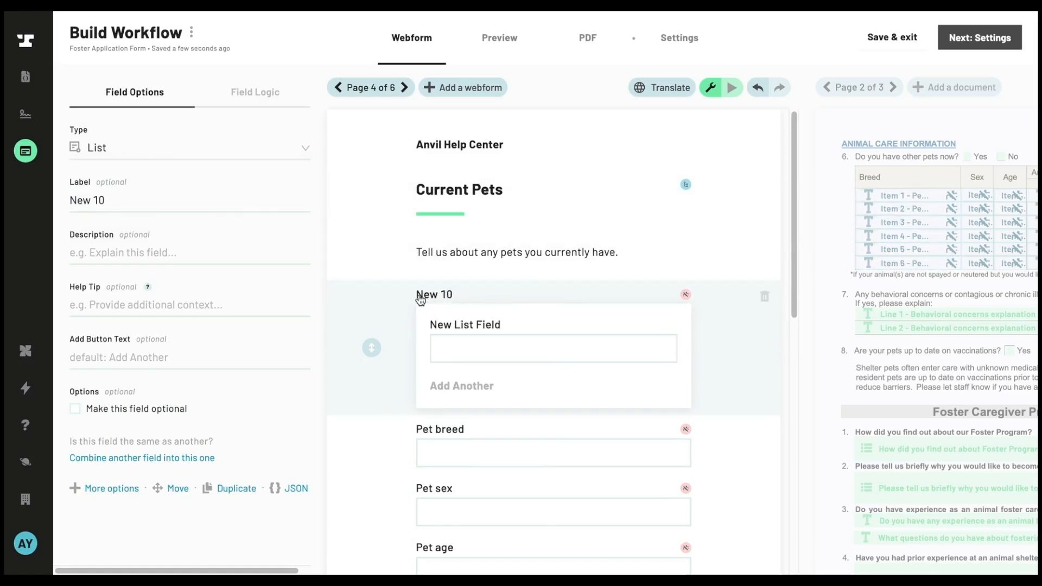
triple_click(226, 193)
type("Provide information for any of your current pets")
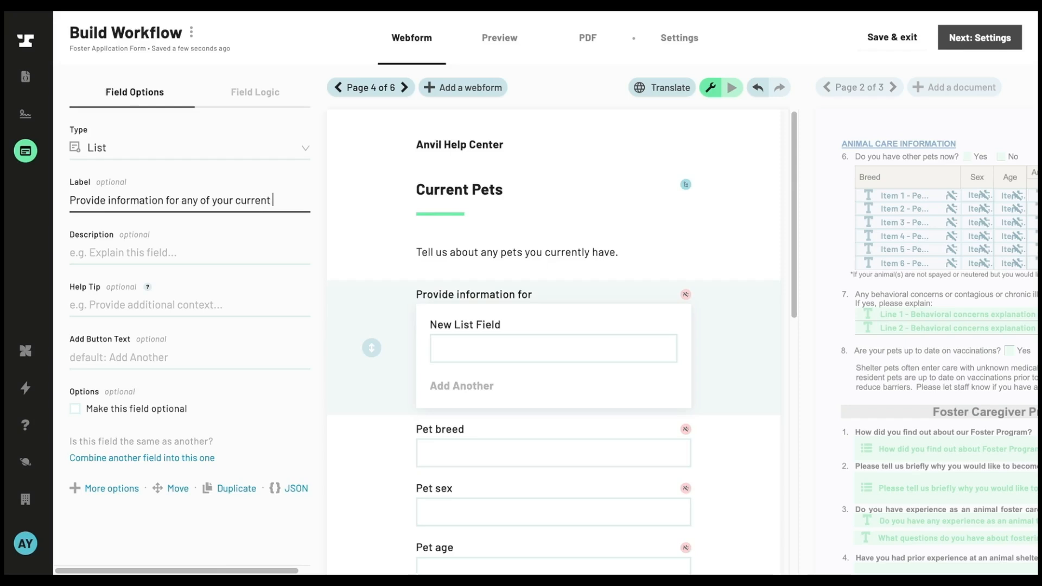
Label the first subfield of the current pets list "Pet breed".
left_click(493, 342)
scroll(493, 275, "down", 3)
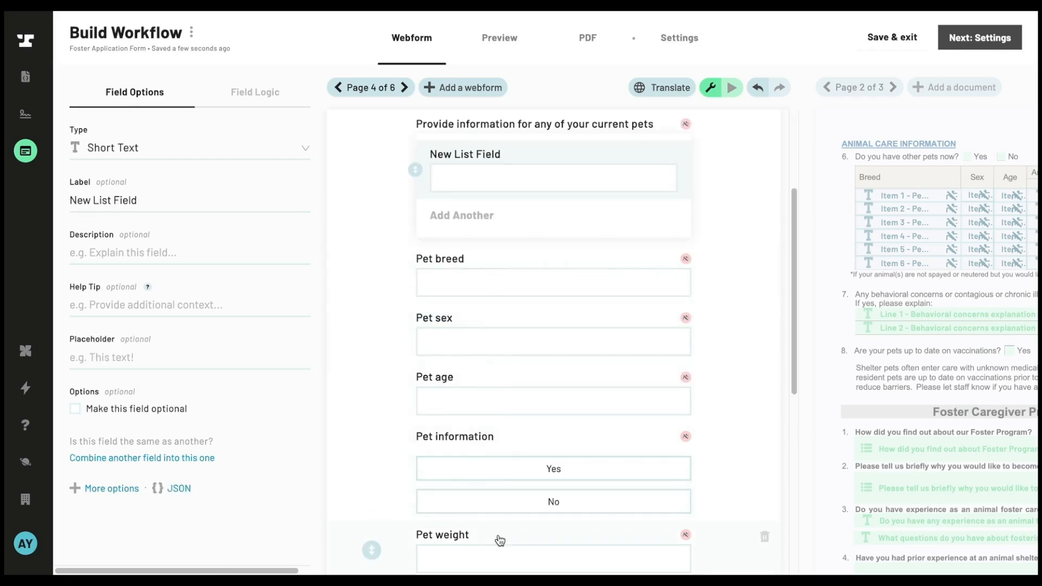
scroll(493, 535, "down", 1)
scroll(493, 522, "up", 3)
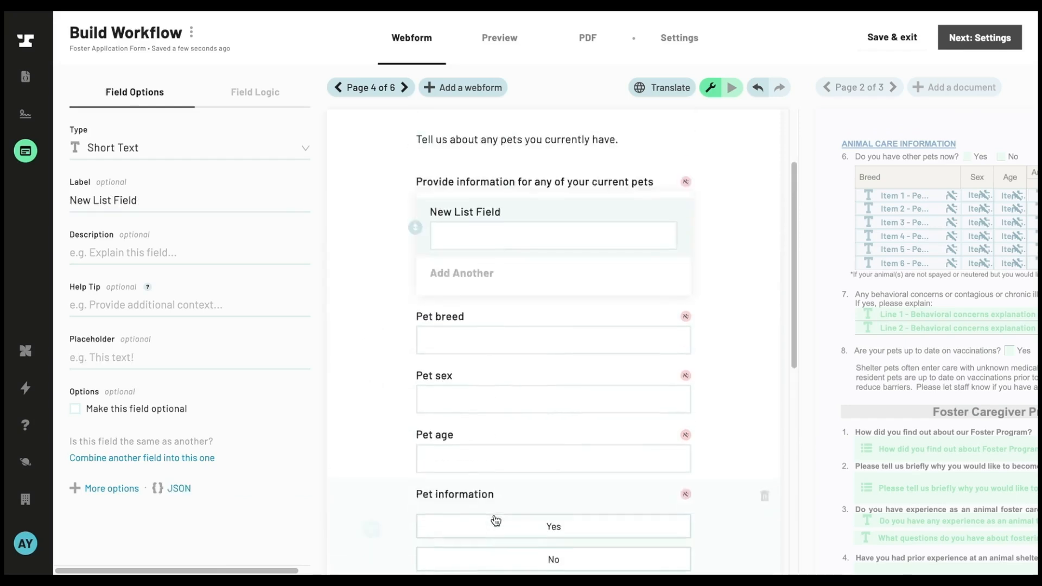
triple_click(276, 200)
type("Pet breed")
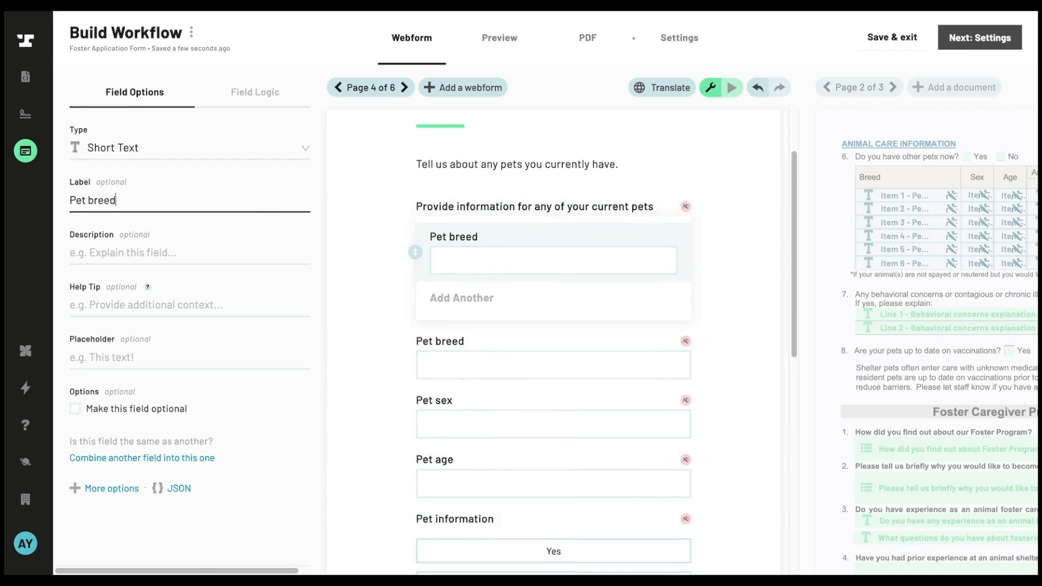
Add two short text subfields below Pet breed in the list, labelled "Pet Sex" and "Pet age".
left_click(438, 298)
type("Pet Sex")
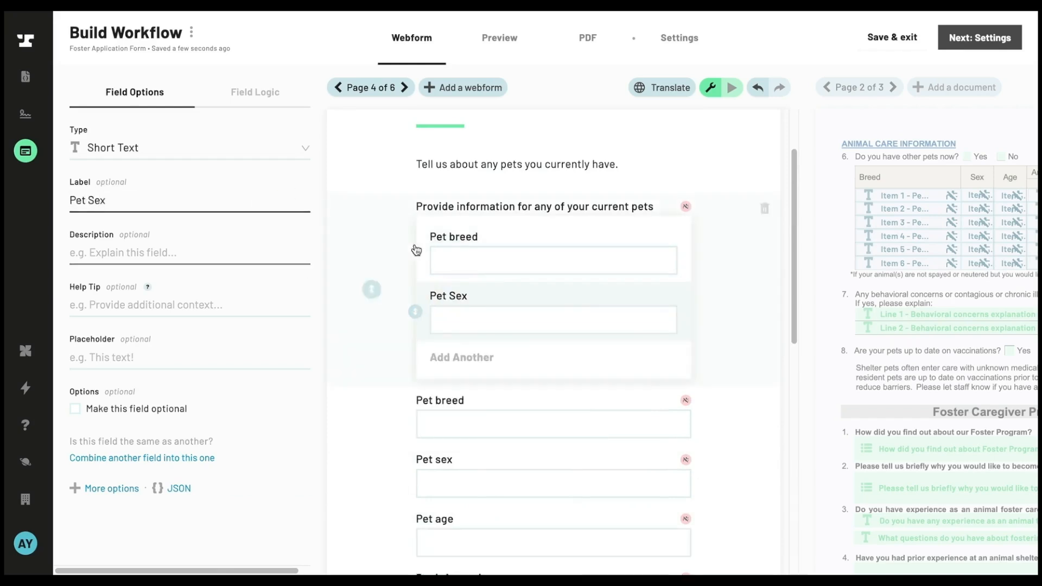
left_click(437, 358)
left_click(442, 365)
type("Pet age")
Add a radio subfield below Pet age, labelled "Is your pet neutered or spayed?", with the options Yes and No.
left_click(416, 399)
left_click(450, 425)
type("Is your pet neutered or sp")
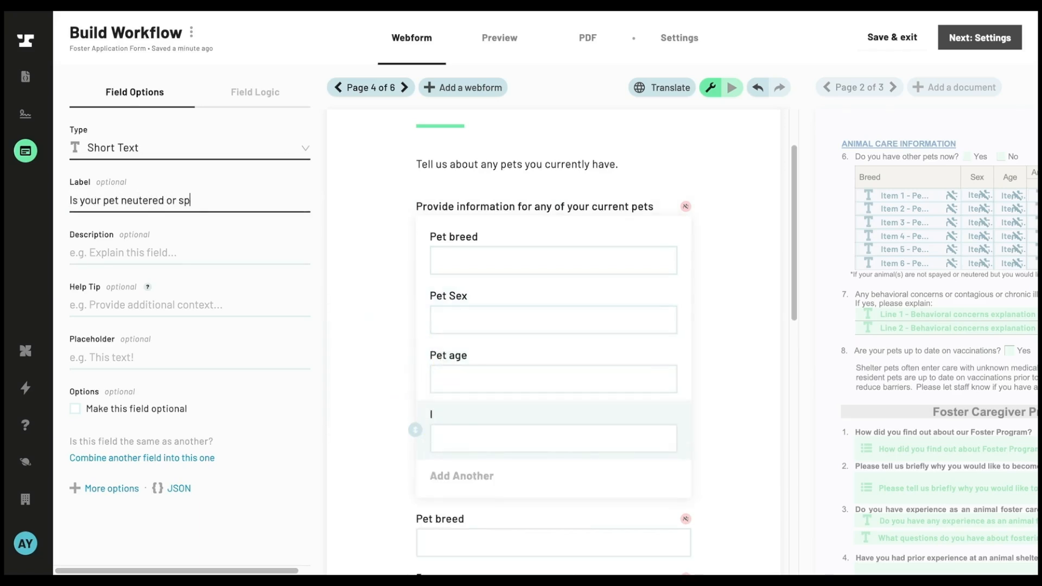
type("ayed?")
left_click(104, 146)
type("radio")
left_click(140, 201)
left_click(75, 529)
left_click(75, 551)
Add a "Pet weight" subfield at the end of the list and correct the sex subfield's label to "Pet sex".
scroll(423, 450, "down", 2)
left_click(416, 437)
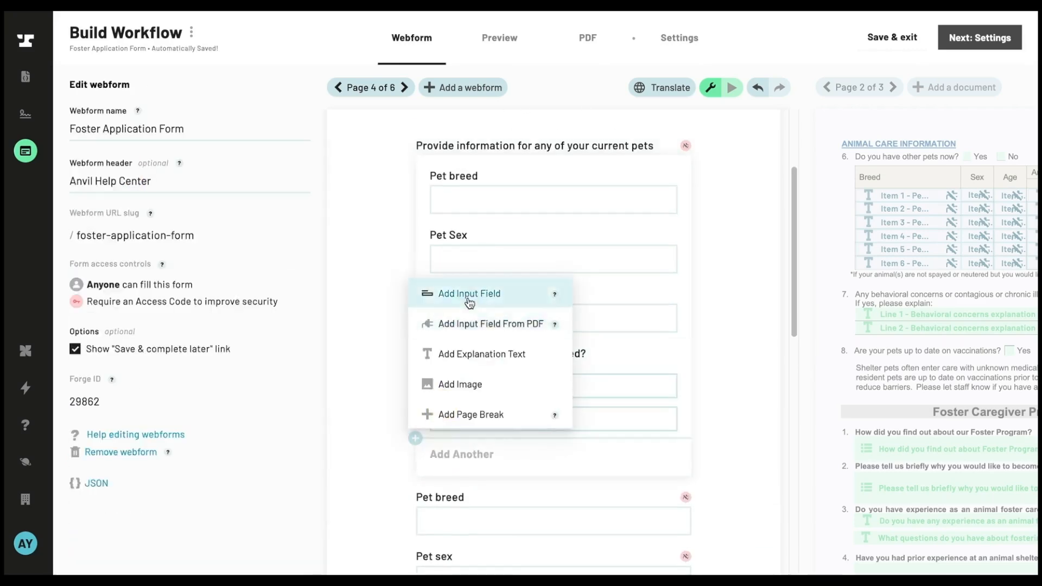
left_click(469, 293)
type("Pet weight")
left_click(467, 237)
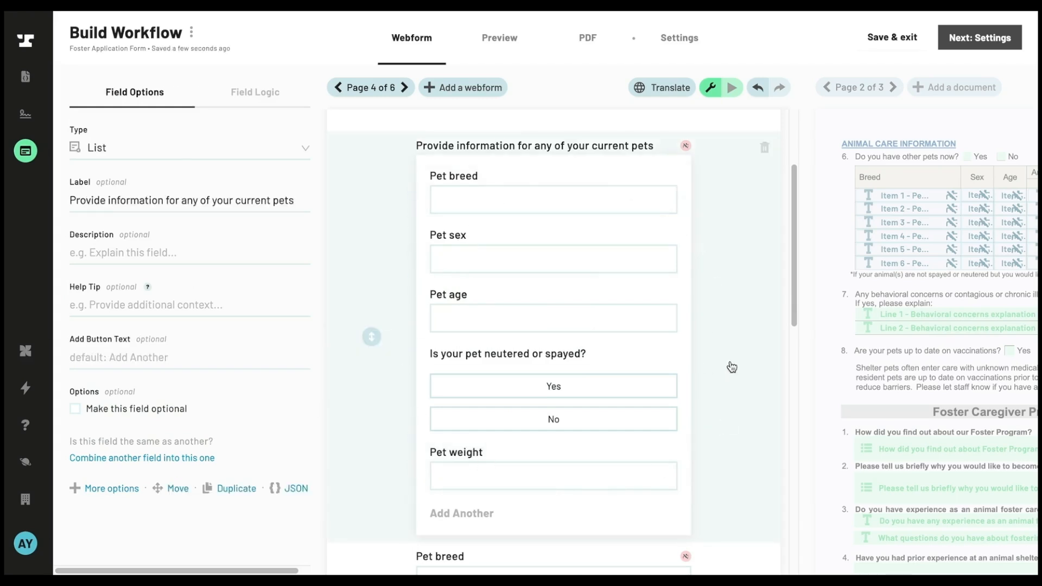
Test the list in live mode by saving an item with Poodle, Female, age 7, neutered or spayed Yes and weight 20lbs.
left_click(732, 87)
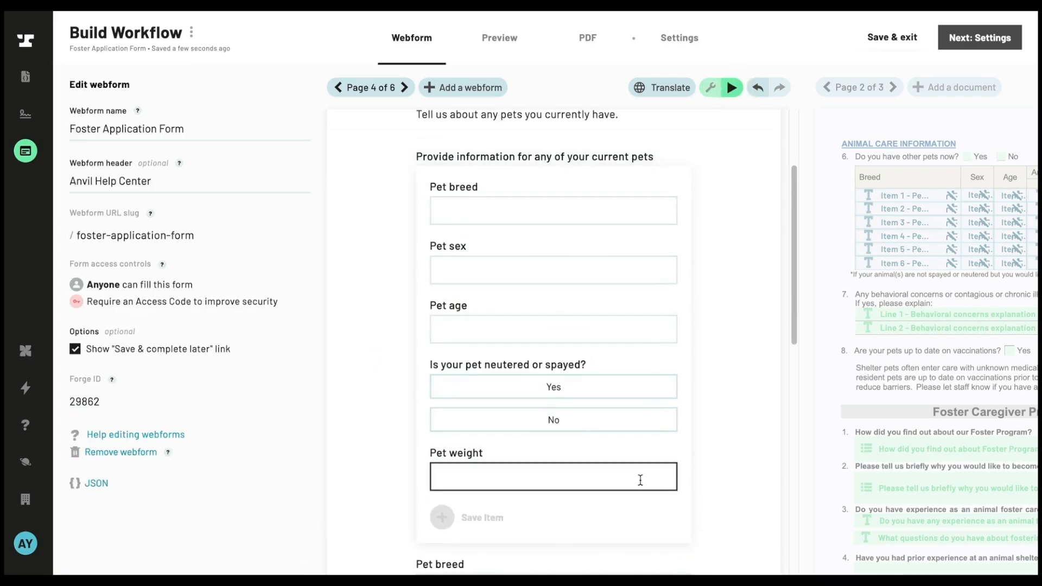
left_click(600, 217)
type("Poodle")
key("Tab")
type("Female")
key("Tab")
type("7")
left_click(588, 379)
type("20lbs")
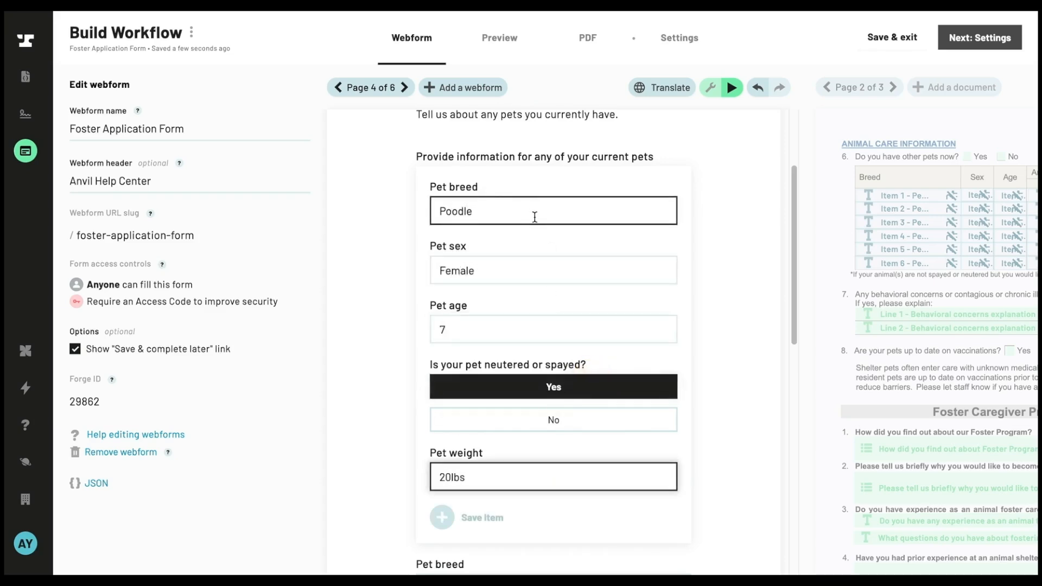
left_click(489, 522)
left_click(478, 287)
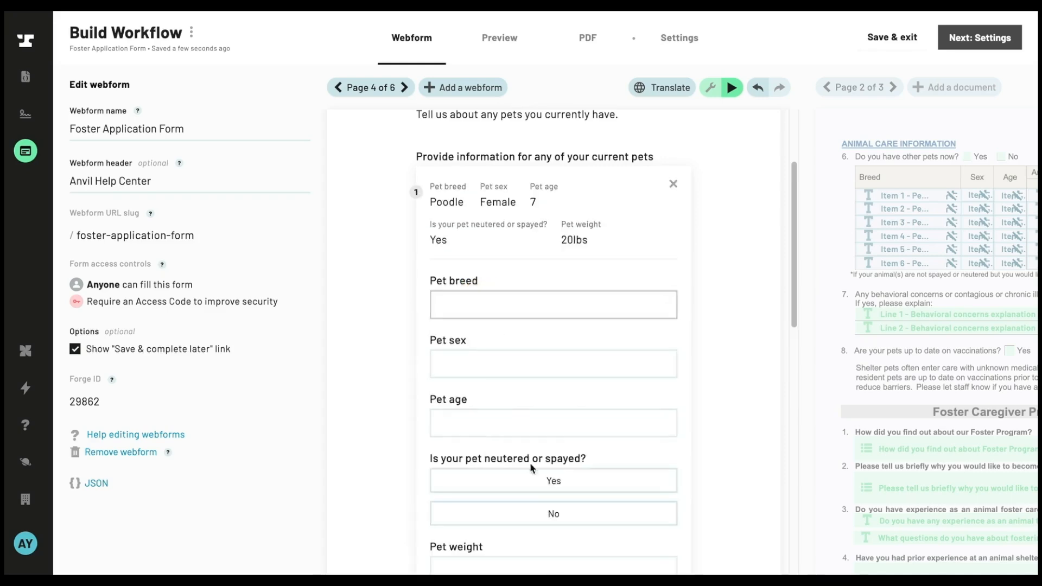
Return to editing the webform and delete the standalone pet breed, sex, age, information and weight fields below the list.
scroll(529, 445, "down", 1)
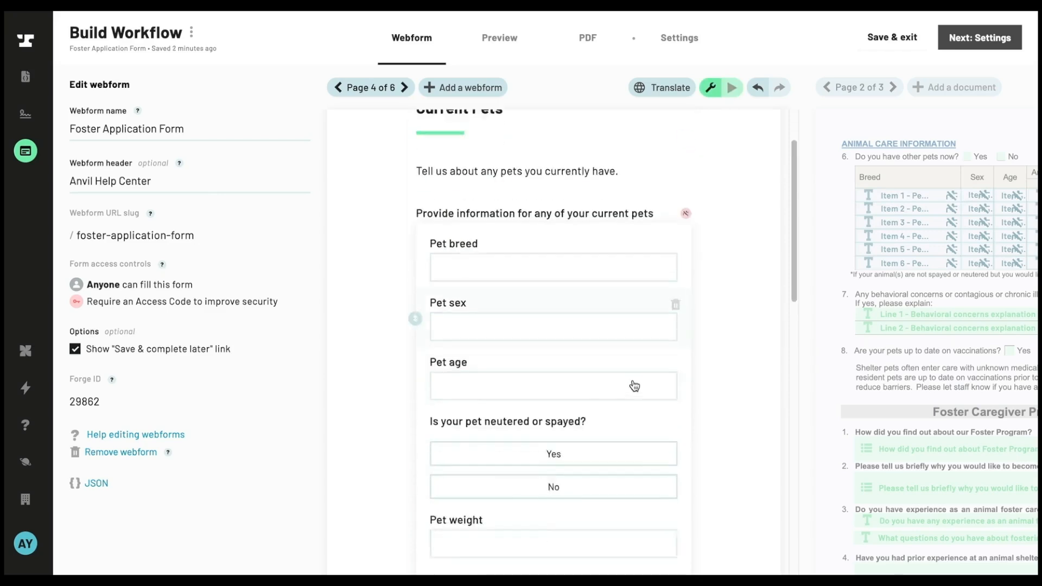
scroll(623, 384, "down", 1)
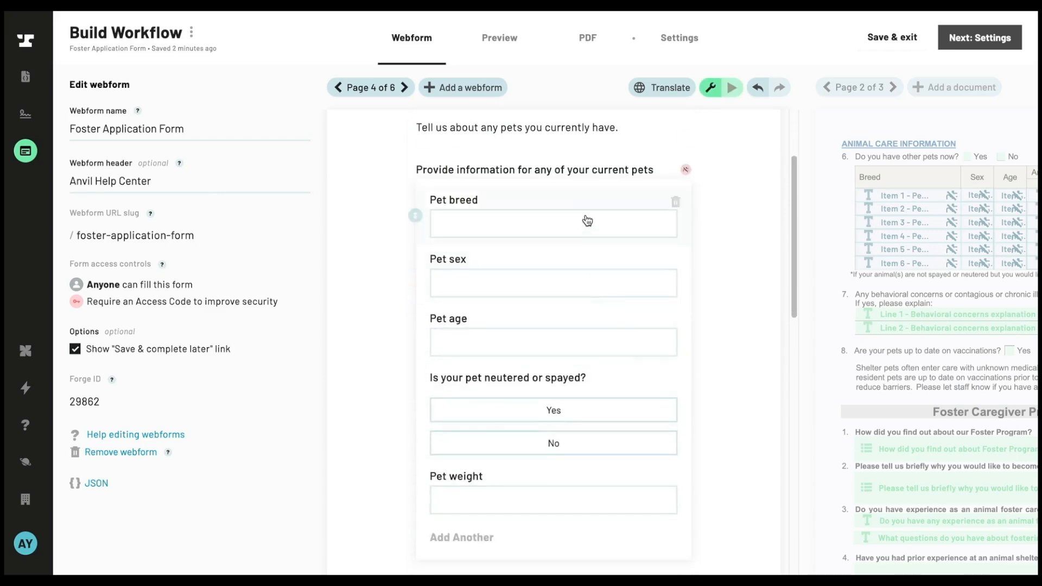
scroll(592, 491, "down", 5)
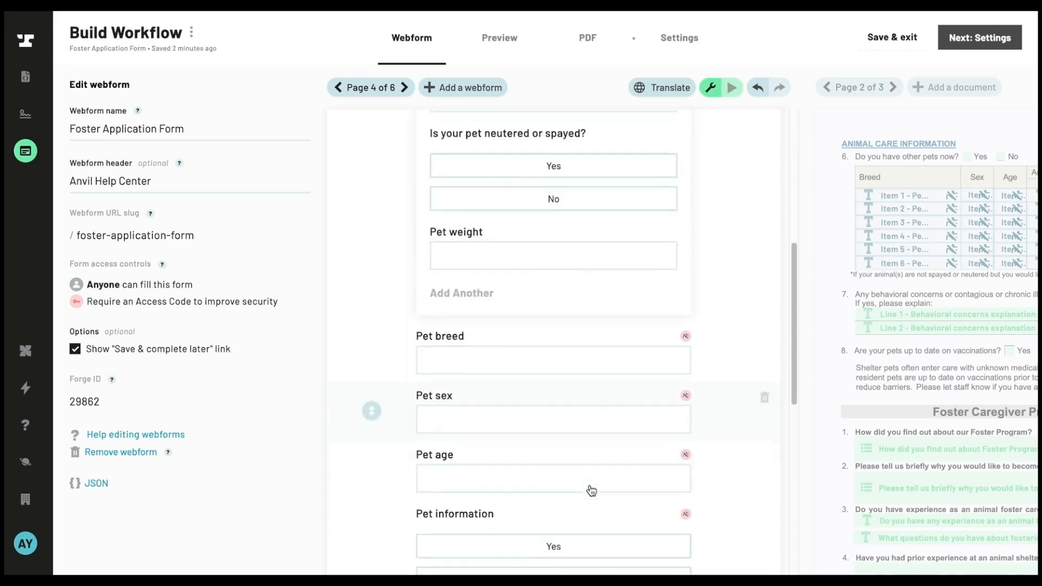
left_click(765, 315)
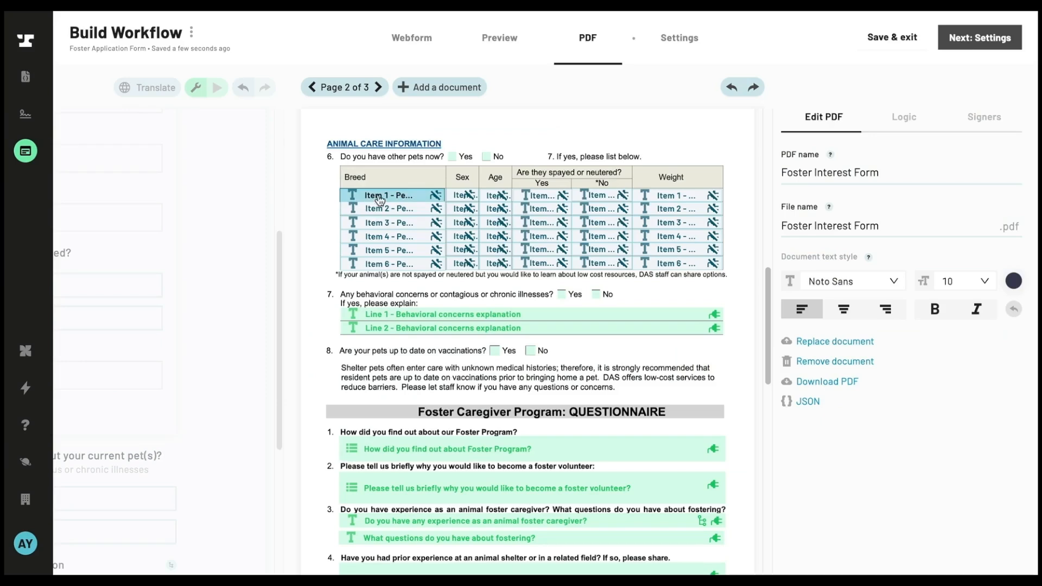
Connect the Pet Breed array on PDF page 2 to the "Provide information for any of your current pets" list, using its Pet breed subfield.
left_click(380, 201)
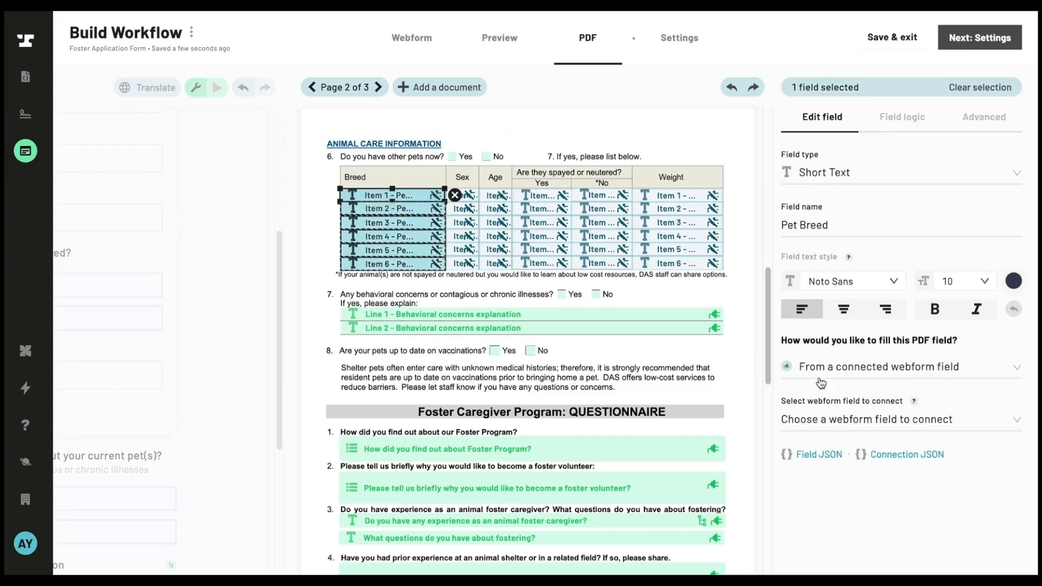
left_click(865, 420)
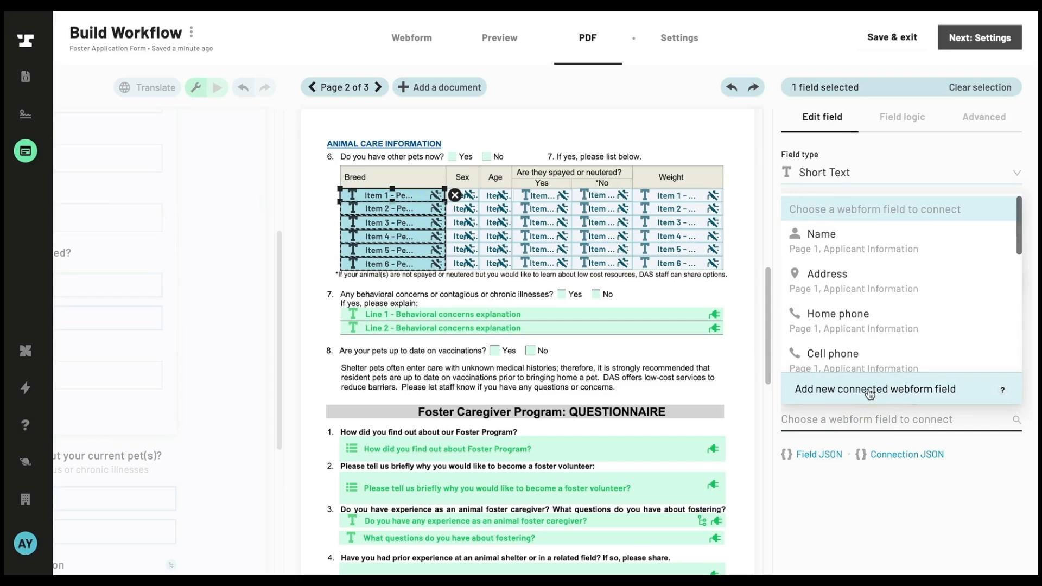
type("provide")
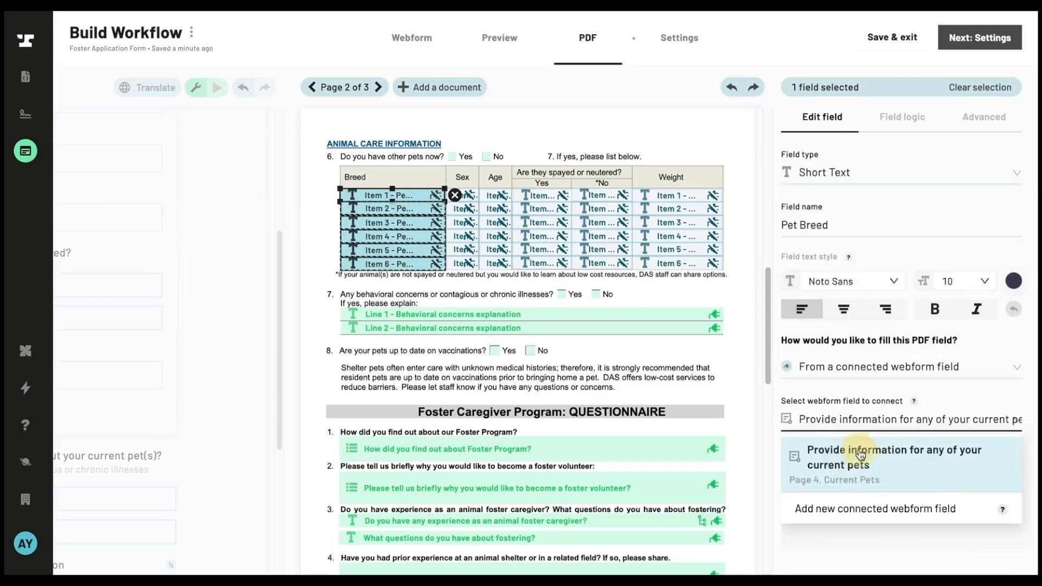
left_click(860, 457)
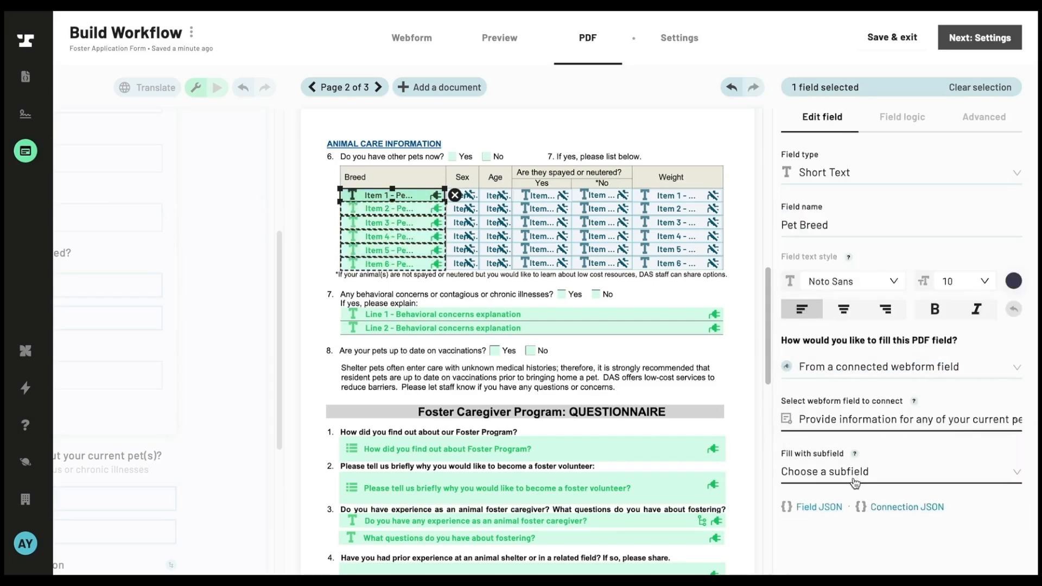
left_click(855, 473)
left_click(828, 342)
left_click(398, 201)
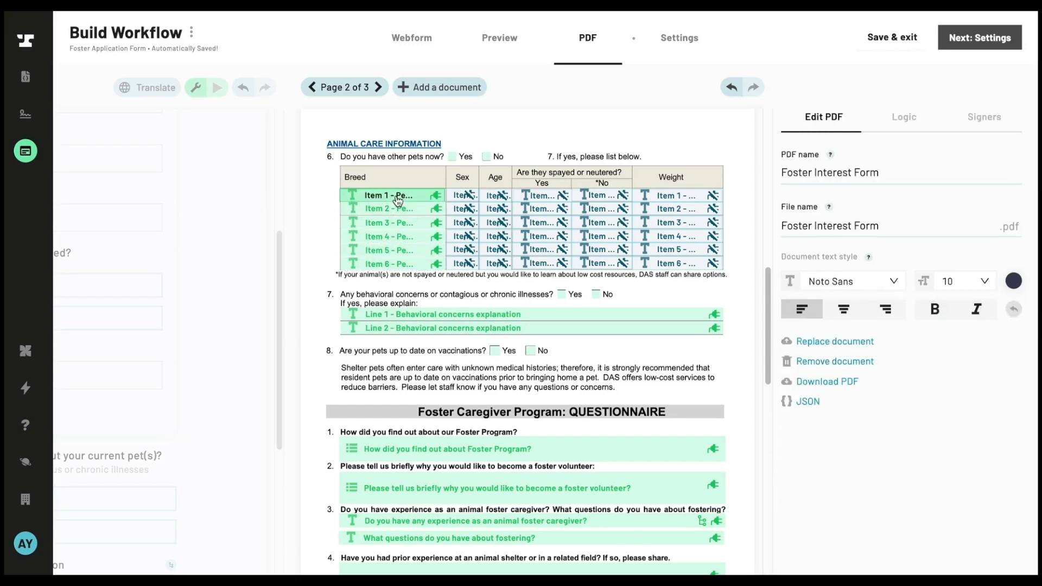